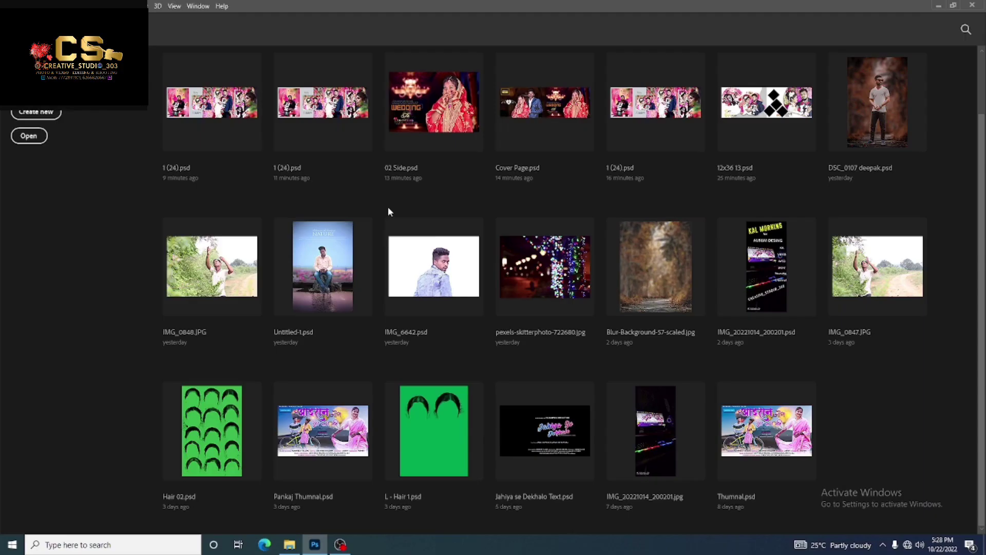
# Create a white 36 × 12 inch document at 300 ppi and show the rulers.
pyautogui.hotkey('ctrl', 'n')
pyautogui.write('36')
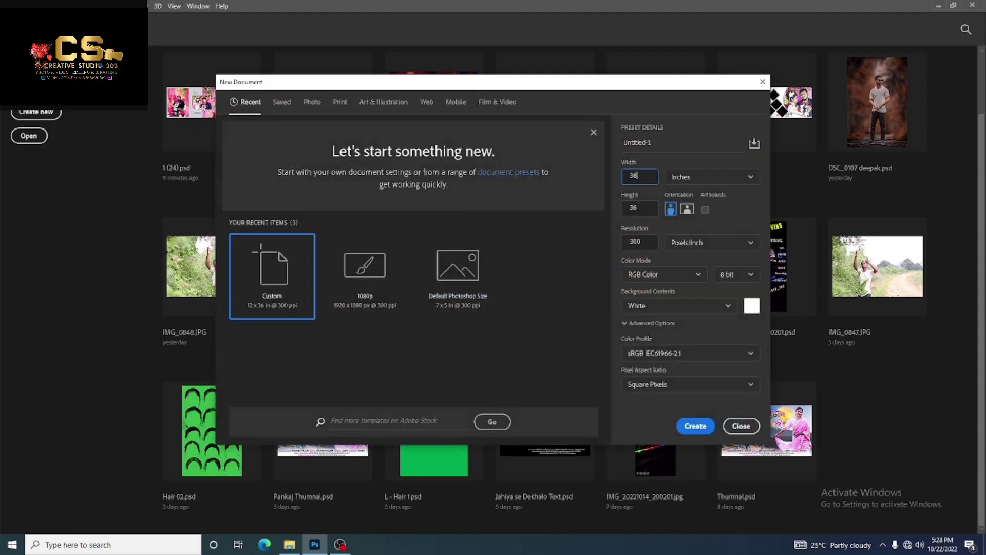
pyautogui.press('Tab')
pyautogui.click(688, 425)
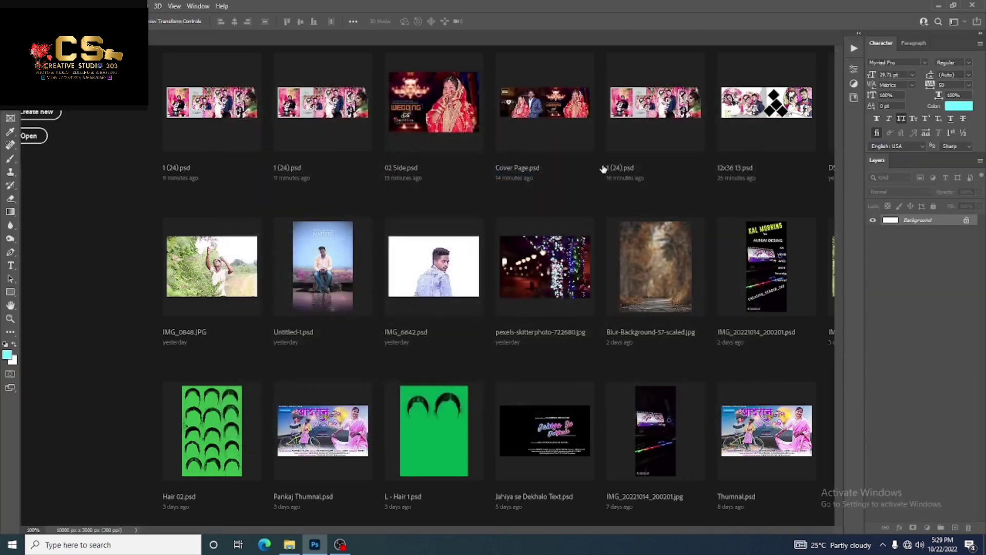
pyautogui.hotkey('ctrl', 'r')
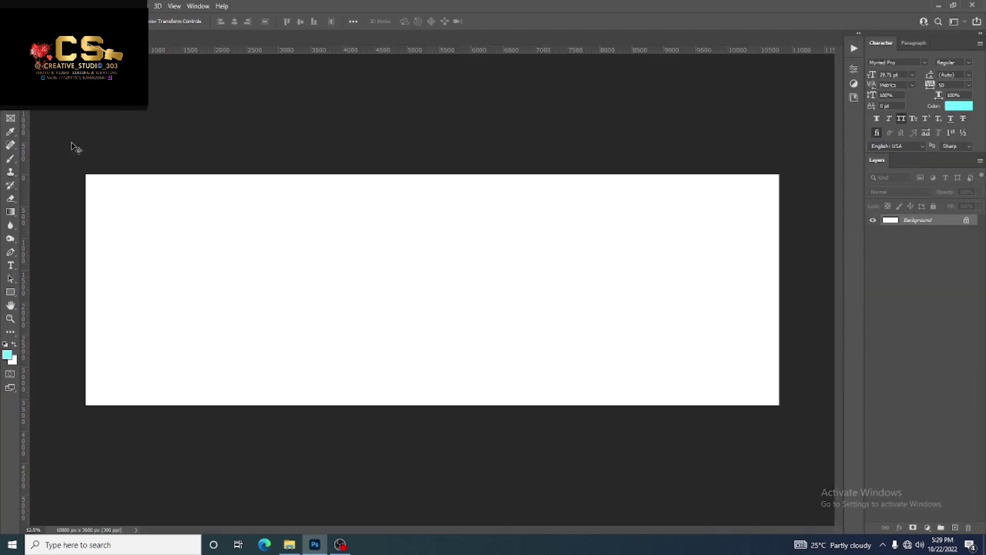
# Set the rulers to inches and place a vertical guide at the 18 inch centre.
pyautogui.rightClick(219, 49)
pyautogui.click(229, 60)
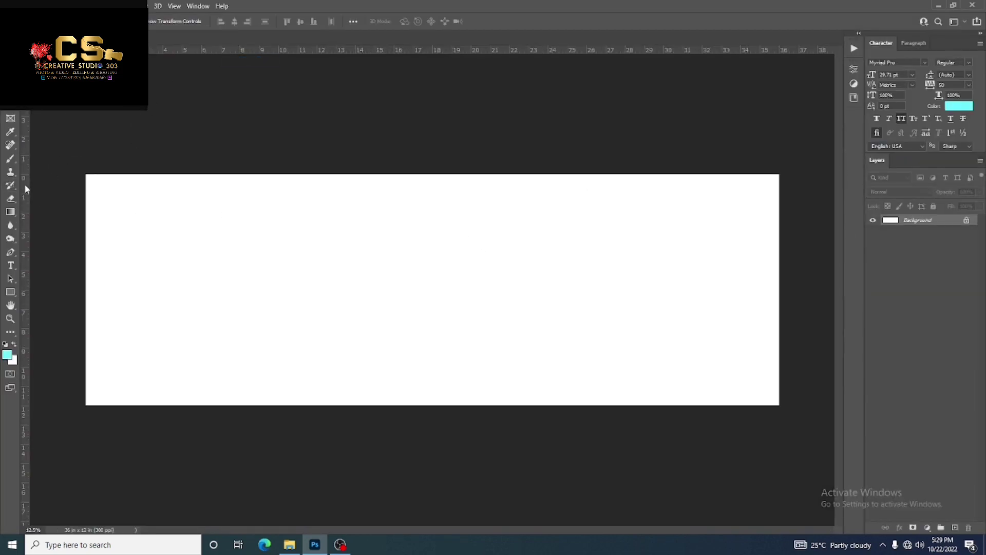
pyautogui.moveTo(20, 183)
pyautogui.mouseDown()
pyautogui.moveTo(544, 261)
pyautogui.moveTo(434, 264)
pyautogui.mouseUp()
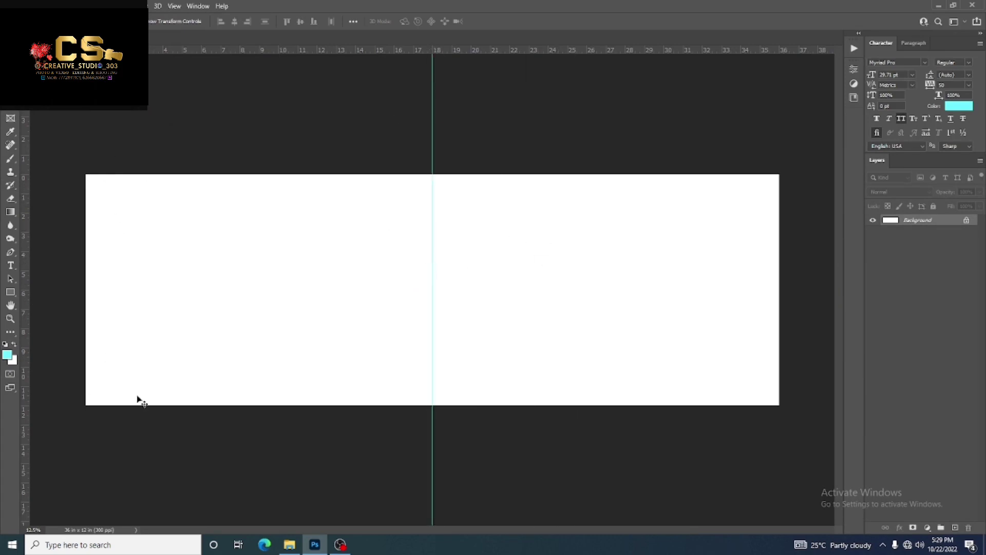
# Try filling the background with a grey-mauve colour, then undo that fill.
pyautogui.click(12, 360)
pyautogui.click(560, 433)
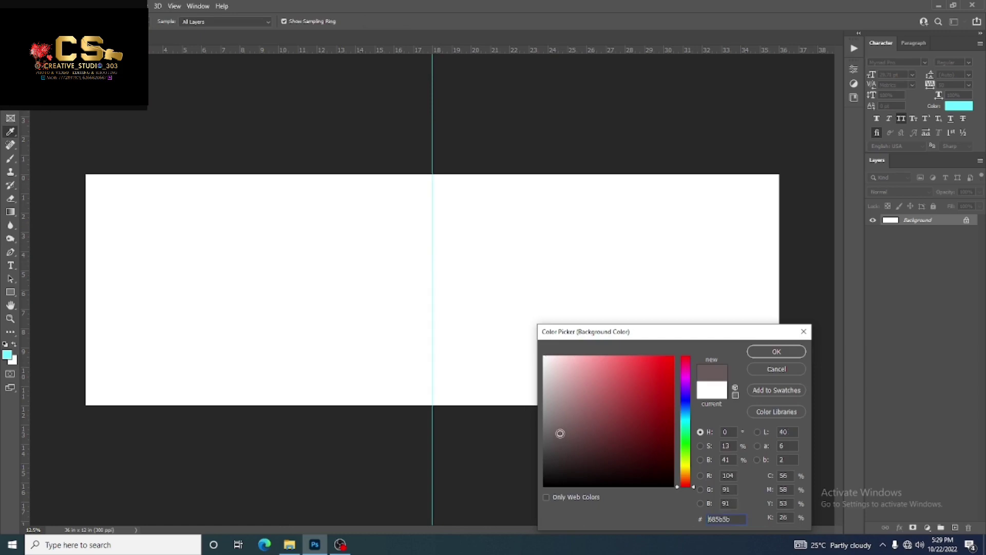
pyautogui.moveTo(551, 432); pyautogui.dragTo(555, 417)
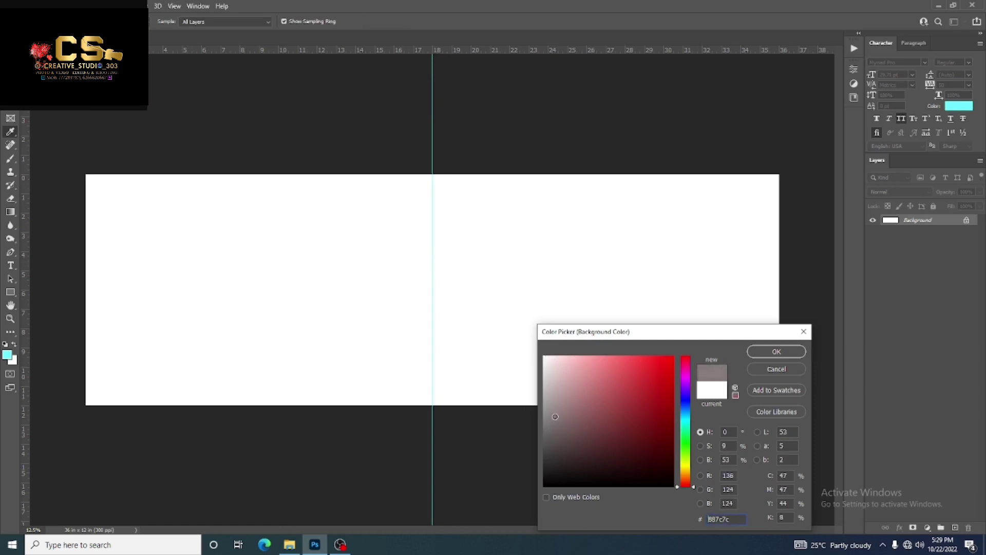
pyautogui.click(777, 350)
pyautogui.hotkey('ctrl', 'BackSpace')
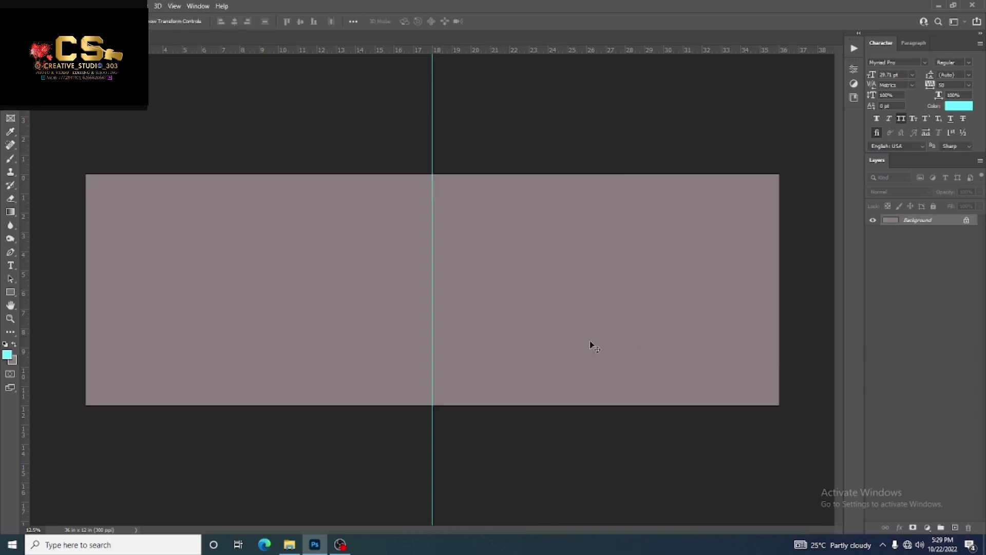
pyautogui.hotkey('ctrl', 'z')
# Fill the canvas with a light pinkish-grey and fit the whole canvas in view.
pyautogui.click(12, 360)
pyautogui.moveTo(559, 393); pyautogui.dragTo(551, 385)
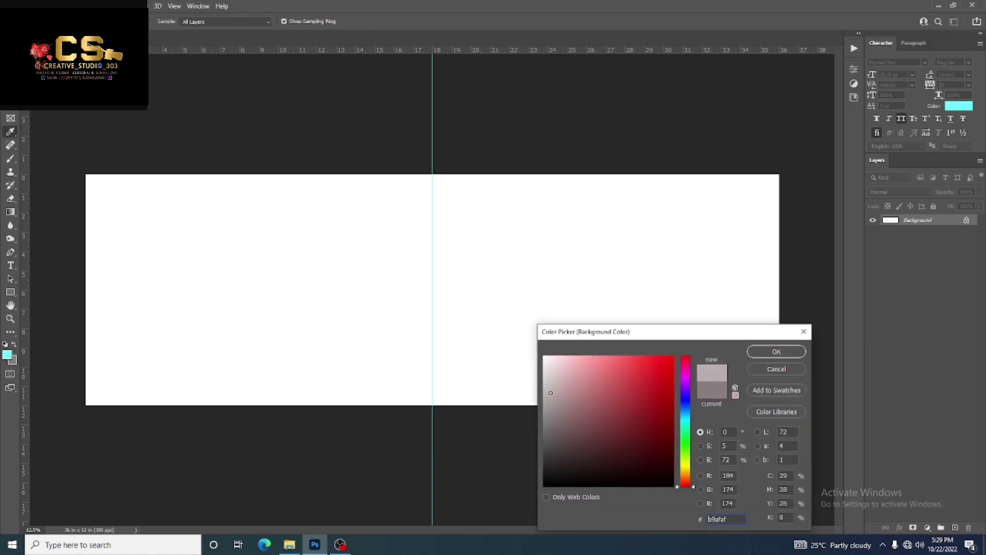
pyautogui.click(795, 352)
pyautogui.hotkey('ctrl', 'BackSpace')
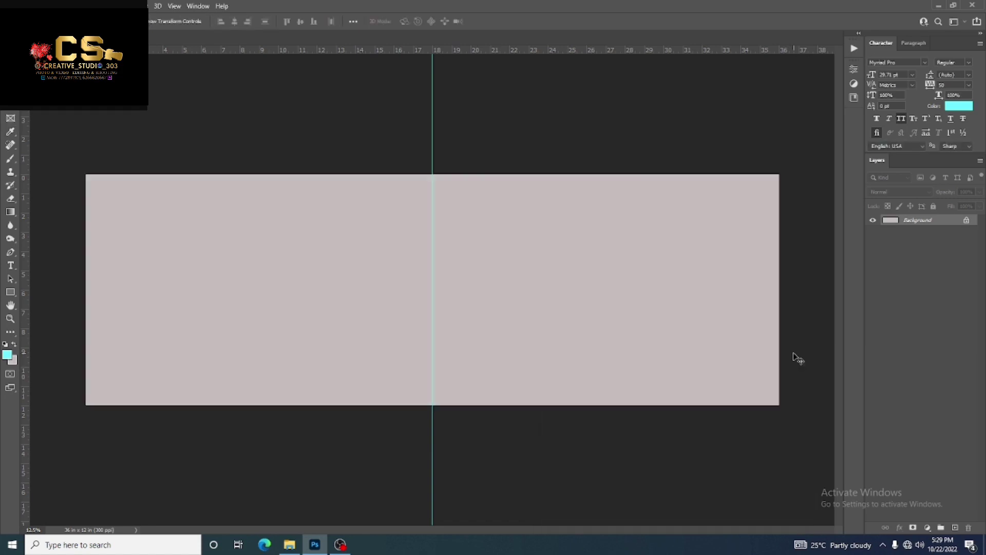
pyautogui.hotkey('ctrl', '0')
# Refill the background with light pink ffe6e6.
pyautogui.click(12, 359)
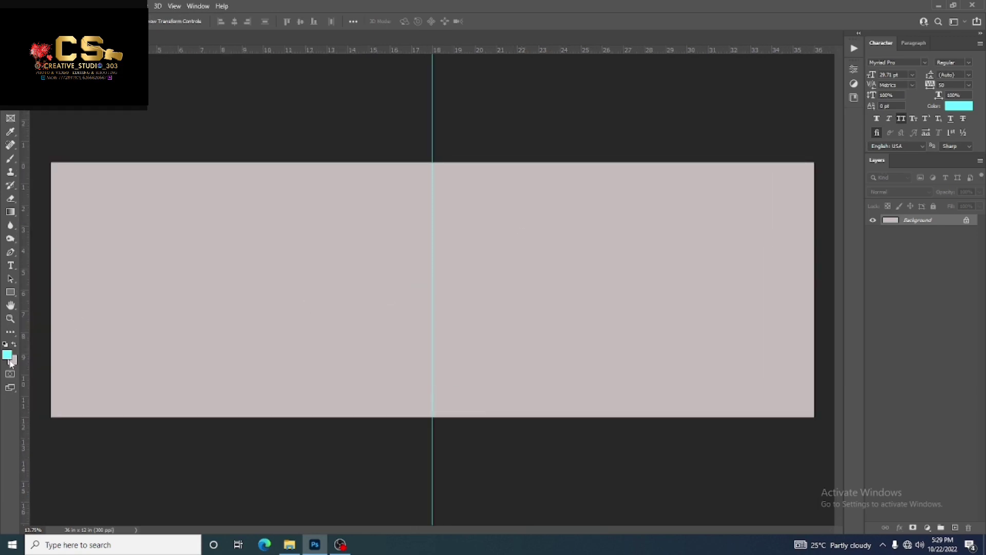
pyautogui.moveTo(557, 371); pyautogui.dragTo(556, 353)
pyautogui.click(777, 370)
pyautogui.hotkey('ctrl', 'BackSpace')
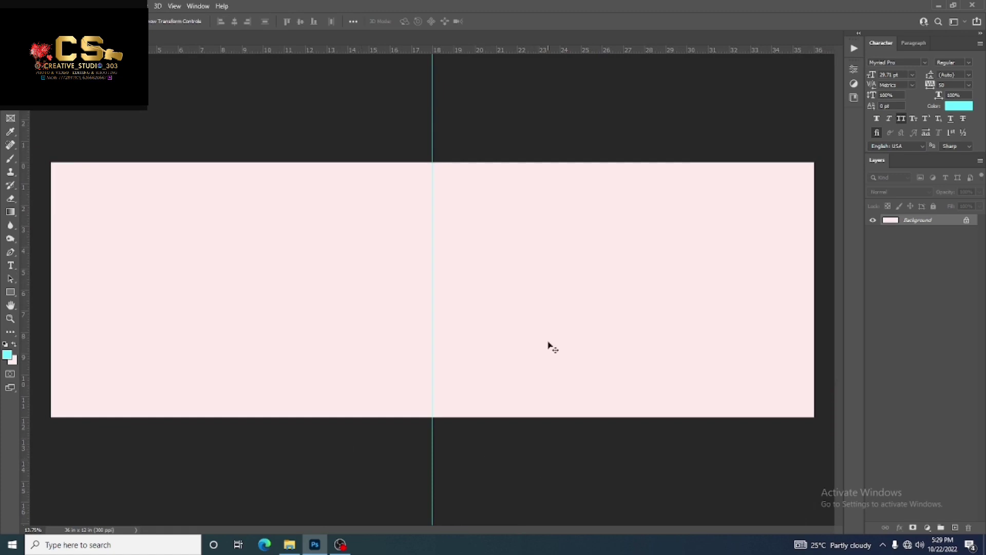
# Fill a tall rectangle on the left page with black on a new layer.
pyautogui.press('m')
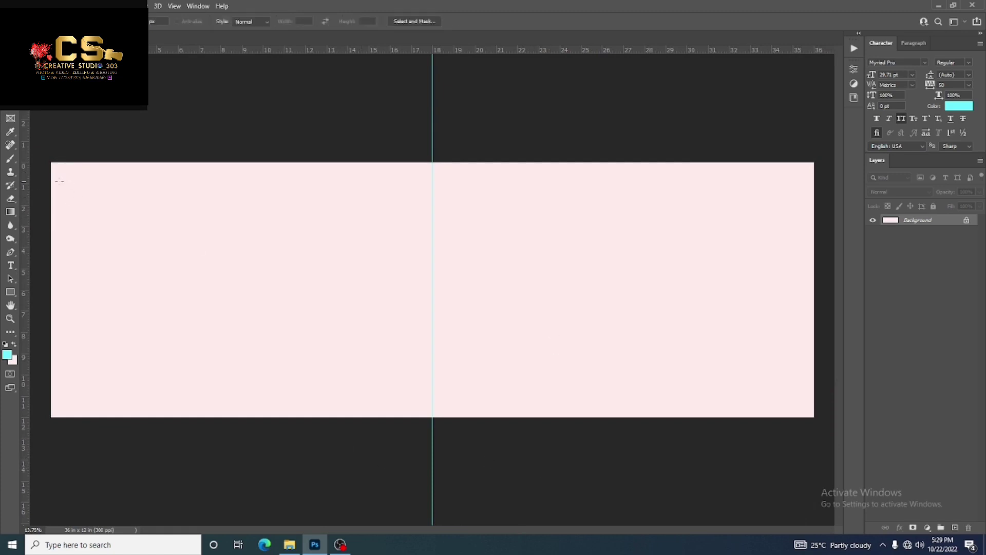
pyautogui.moveTo(58, 171); pyautogui.dragTo(221, 408)
pyautogui.click(953, 527)
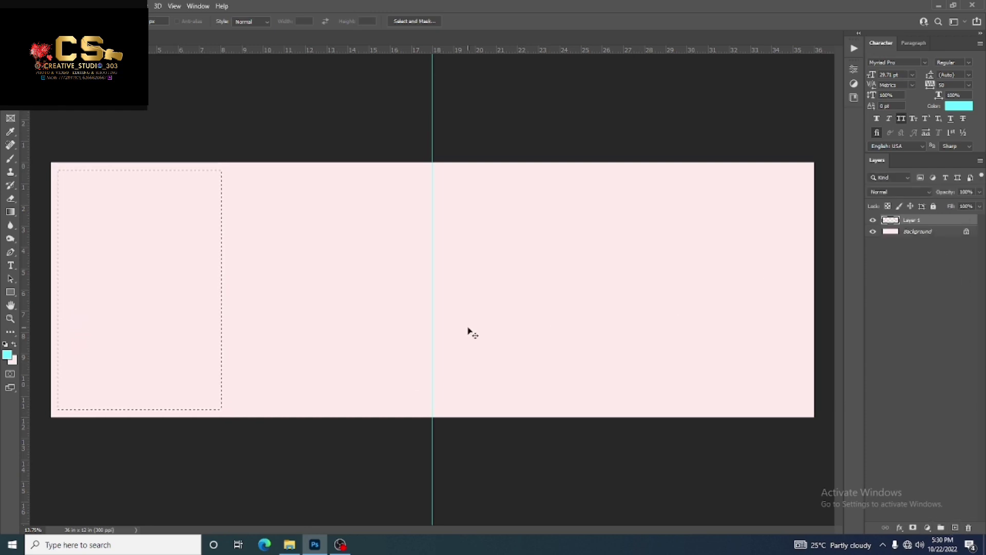
pyautogui.click(13, 362)
pyautogui.click(771, 347)
pyautogui.hotkey('ctrl', 'BackSpace')
pyautogui.hotkey('ctrl', 'd')
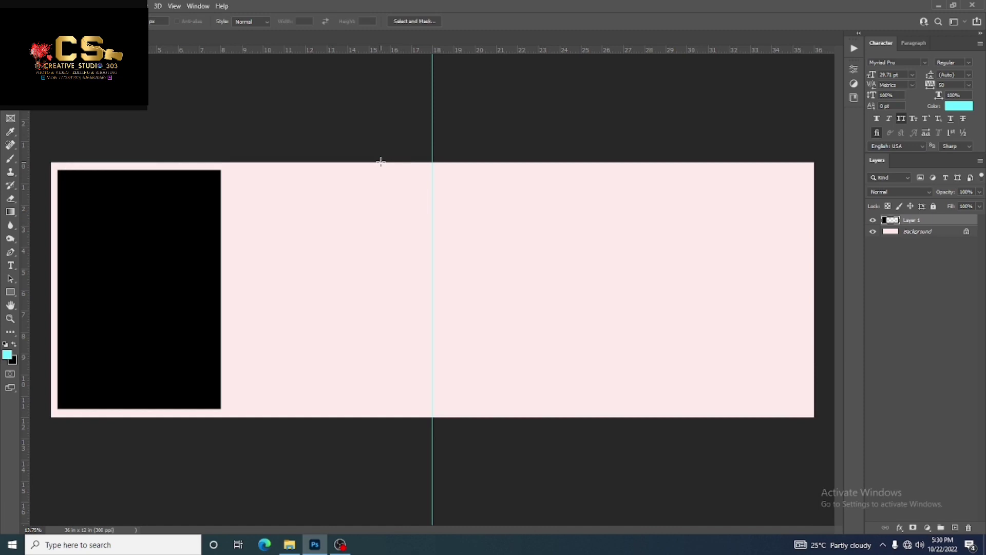
# Fill a wide centre panel black on another layer and open reference image 1 (24).
pyautogui.moveTo(381, 161); pyautogui.dragTo(678, 422)
pyautogui.click(954, 528)
pyautogui.hotkey('ctrl', 'BackSpace')
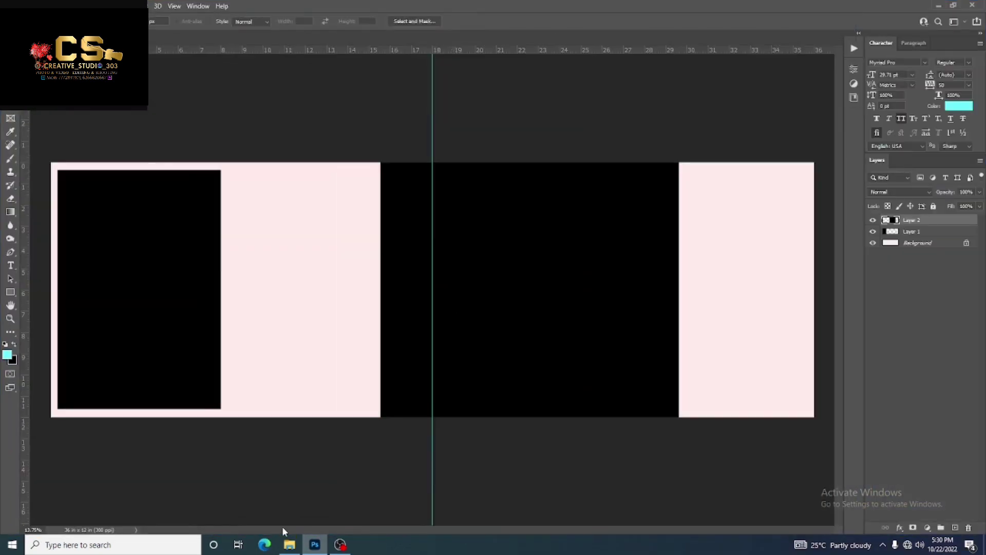
pyautogui.click(289, 545)
pyautogui.doubleClick(206, 164)
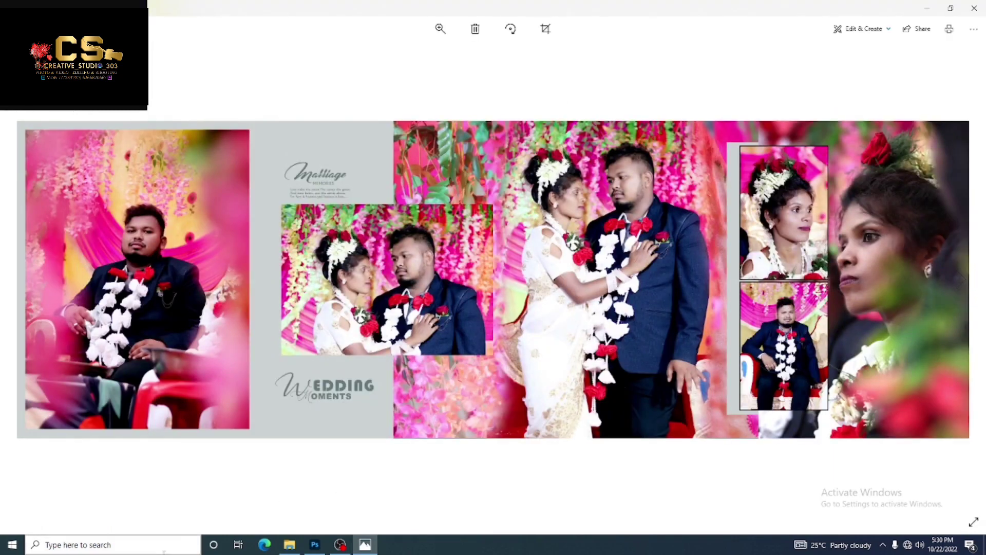
# Return to the Photoshop layout after viewing the reference spread in Photos.
pyautogui.click(314, 545)
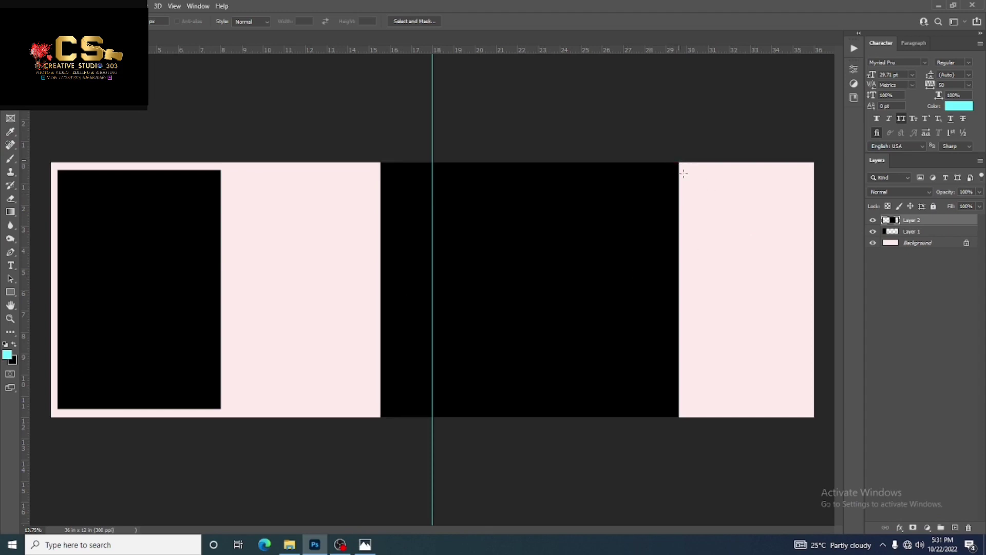
# Fill the right pink strip with black on its own new layer.
pyautogui.moveTo(684, 174); pyautogui.dragTo(819, 447)
pyautogui.click(955, 528)
pyautogui.hotkey('ctrl', 'BackSpace')
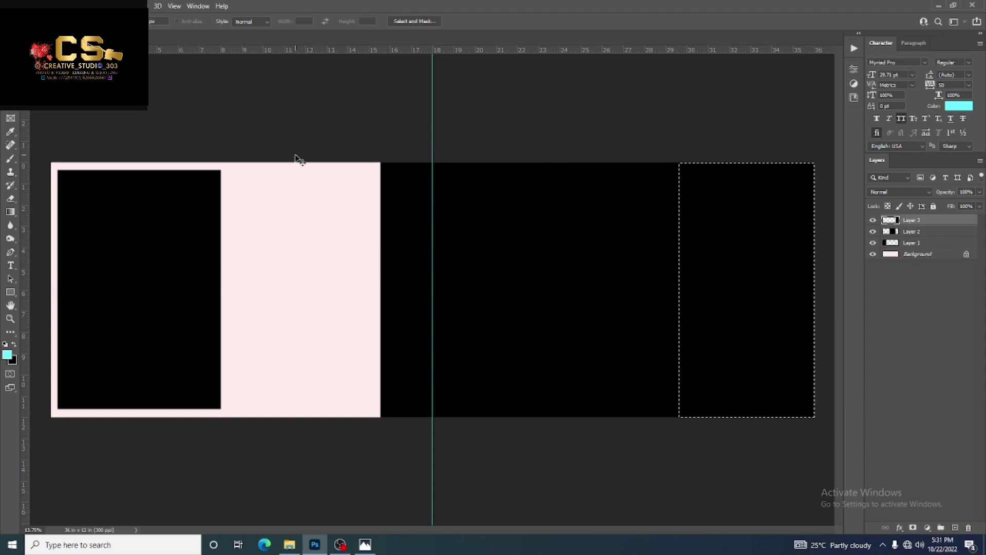
pyautogui.hotkey('ctrl', 'd')
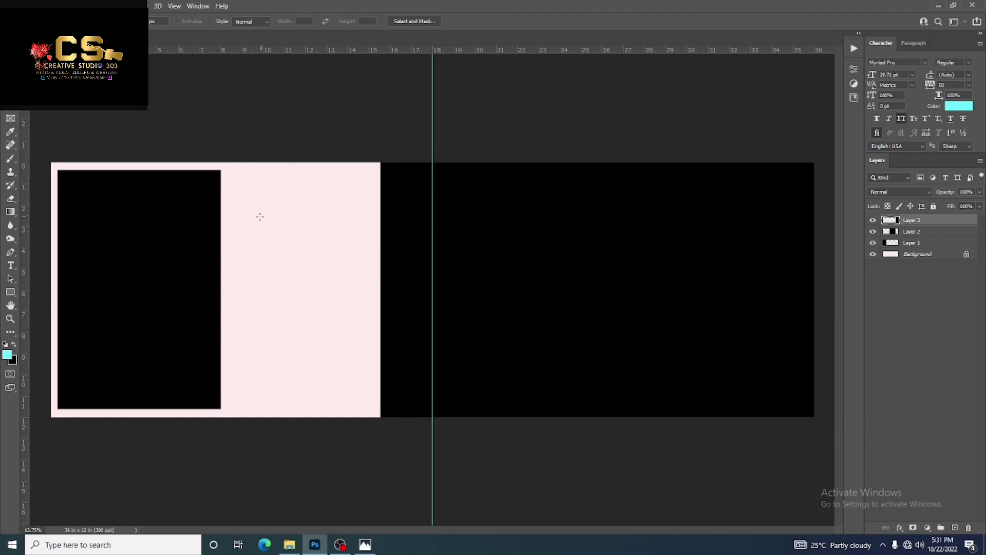
# Add a black rectangle mid-height on the left page on a new layer.
pyautogui.moveTo(253, 218); pyautogui.dragTo(433, 346)
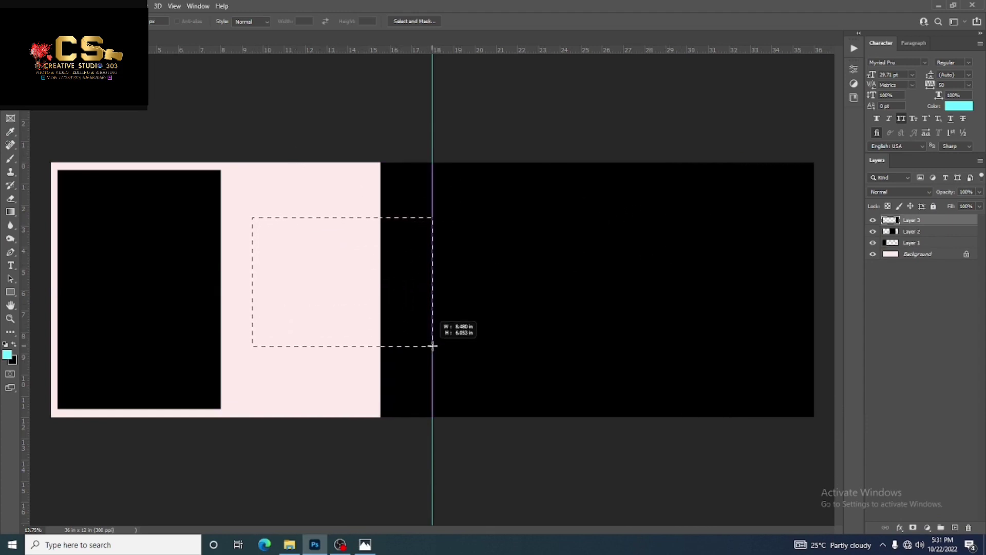
pyautogui.moveTo(432, 346); pyautogui.dragTo(439, 352)
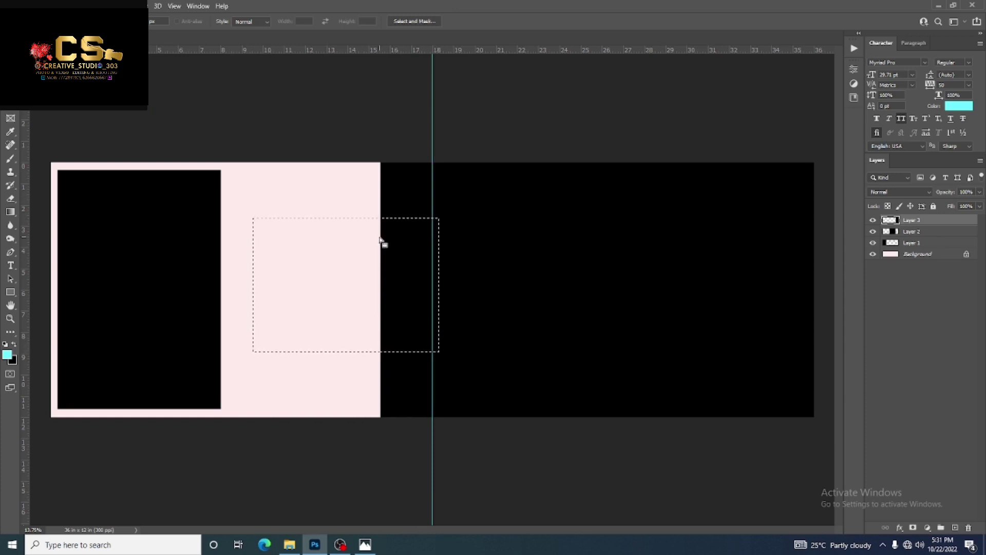
pyautogui.moveTo(380, 239)
pyautogui.mouseDown()
pyautogui.moveTo(367, 232)
pyautogui.moveTo(388, 232)
pyautogui.mouseUp()
pyautogui.click(953, 528)
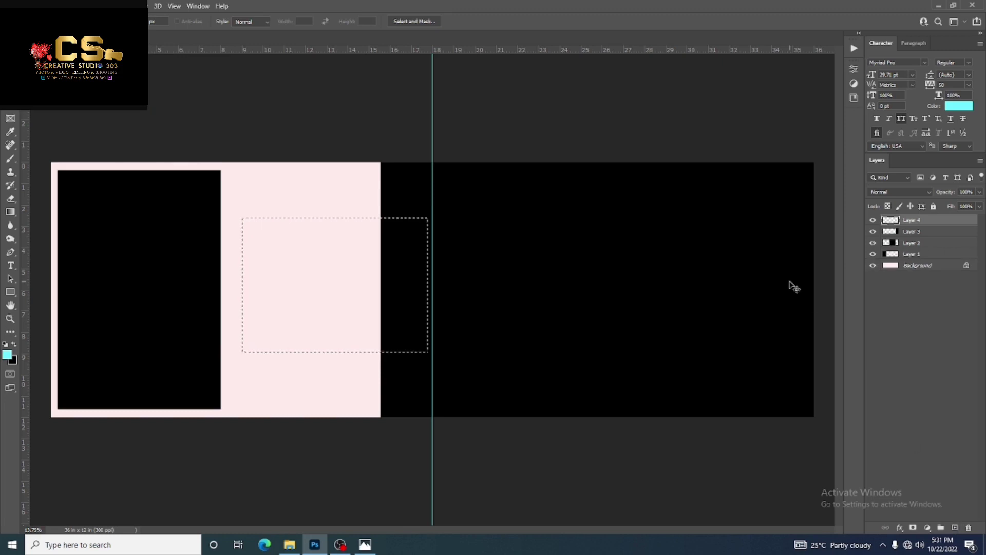
pyautogui.hotkey('ctrl', 'BackSpace')
pyautogui.hotkey('ctrl', 'd')
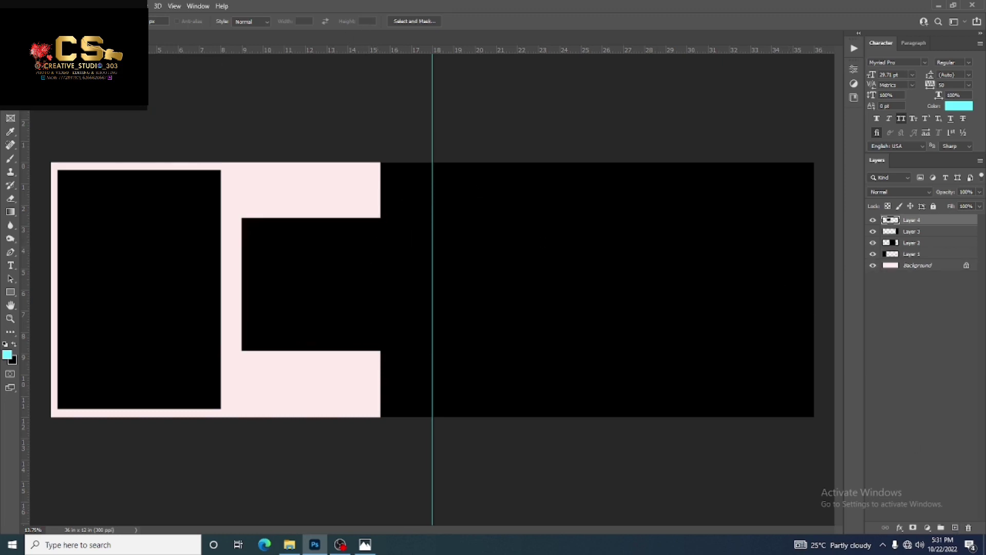
# Zoom in, select Layer 1 (the left-page frame) with the Move tool, and bring up the photo folder.
pyautogui.press('v')
pyautogui.click(264, 165)
pyautogui.scroll(1, 541, 267)
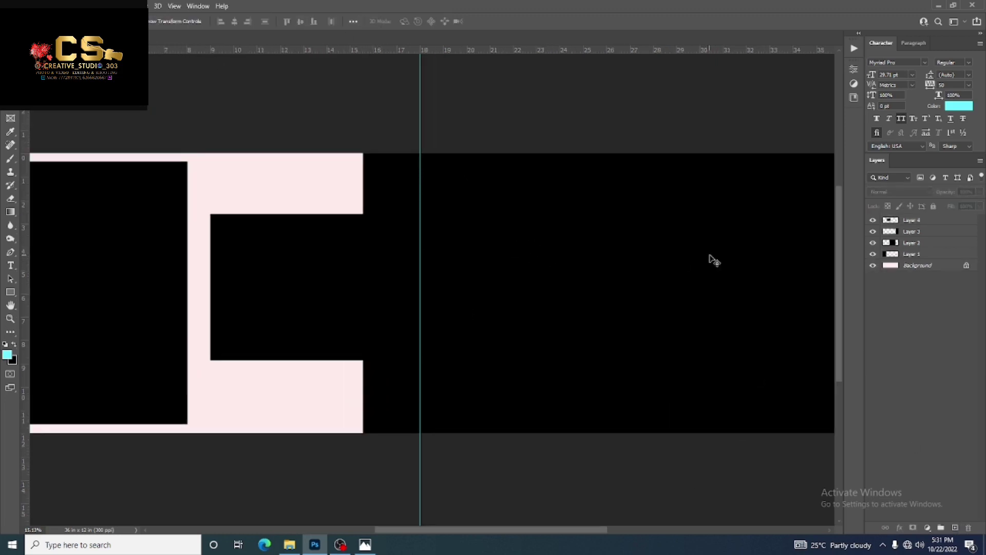
pyautogui.scroll(2, 116, 262)
pyautogui.scroll(1, 396, 290)
pyautogui.click(364, 314)
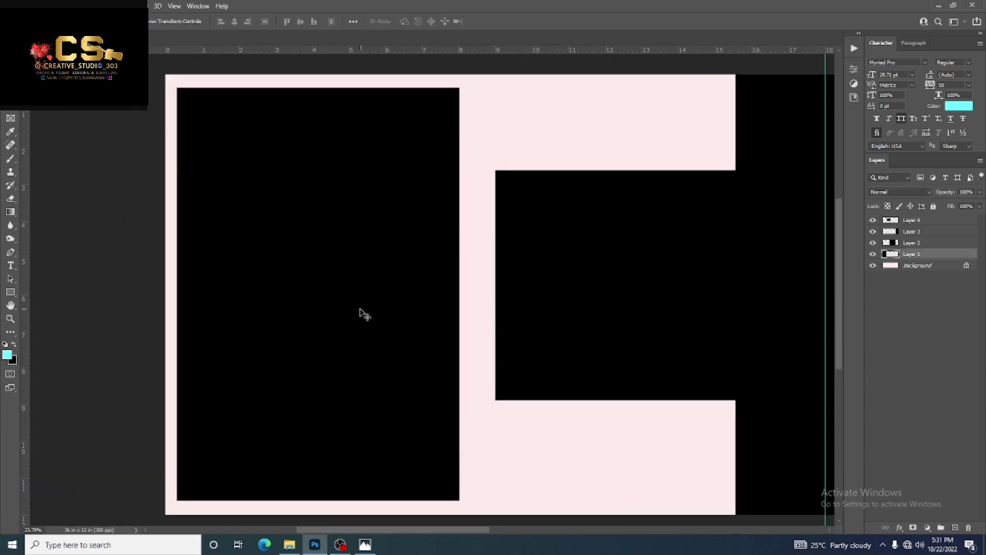
pyautogui.click(365, 543)
# Place the groom photo IMG_3373 aligned over the left frame.
pyautogui.click(289, 544)
pyautogui.click(164, 255)
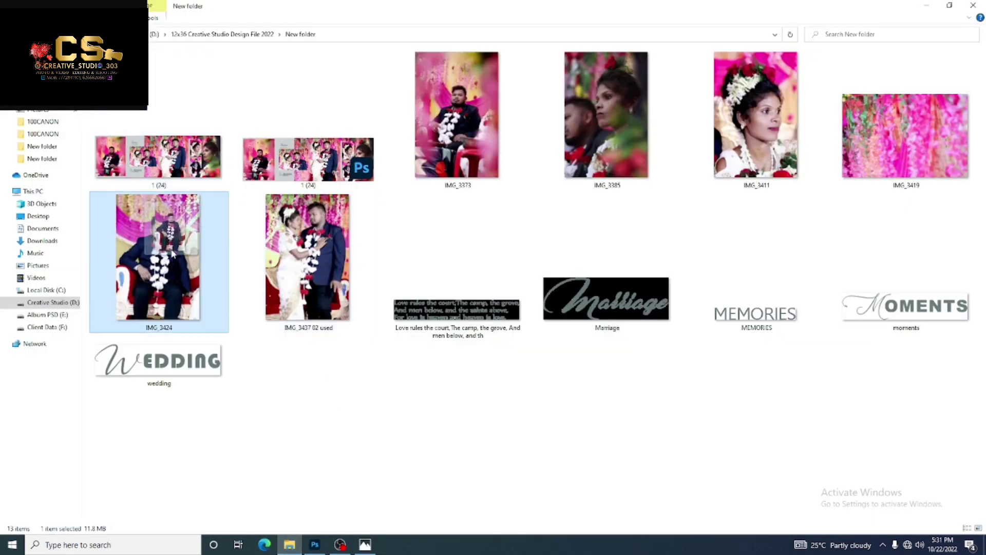
pyautogui.click(461, 138)
pyautogui.click(315, 544)
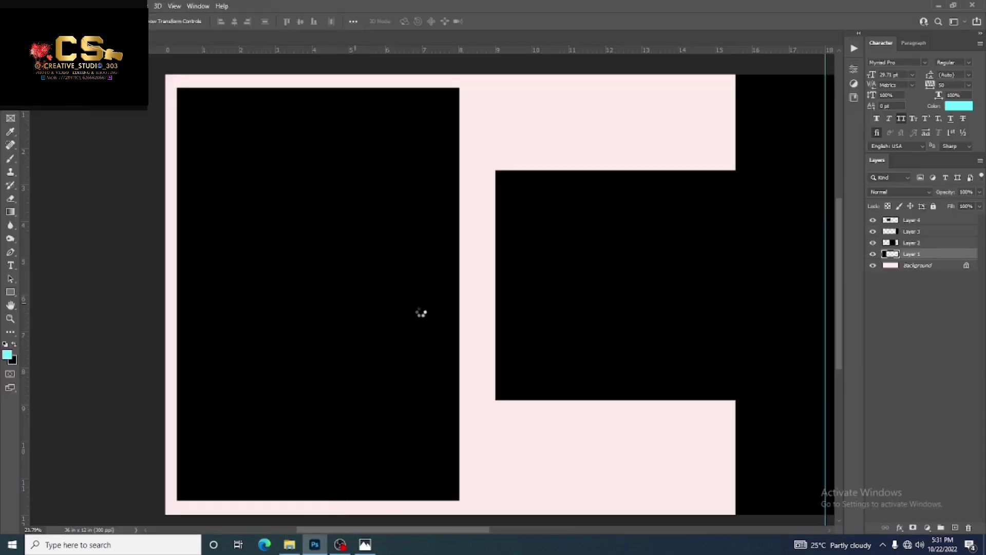
pyautogui.moveTo(526, 319); pyautogui.dragTo(280, 312)
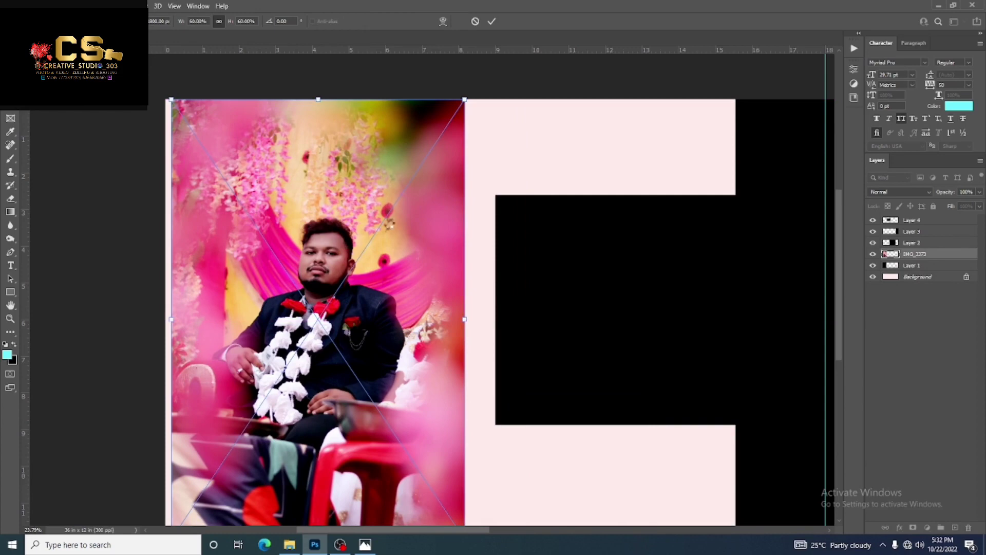
pyautogui.press('Return')
pyautogui.scroll(-1, 417, 160)
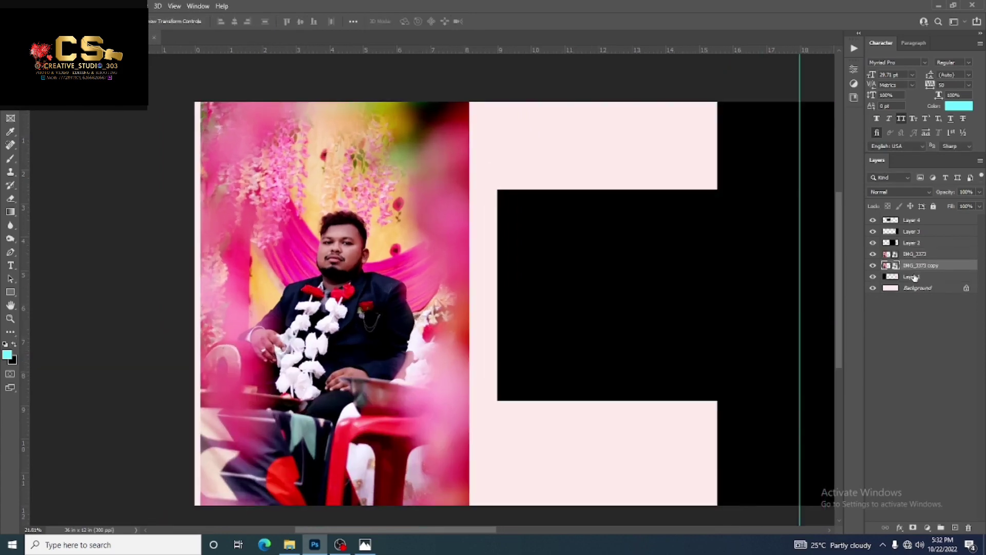
# Clip the groom photo into Layer 1's frame and delete the leftover unclipped photo layer.
pyautogui.press('super')
pyautogui.press('super')
pyautogui.click(916, 276)
pyautogui.moveTo(916, 267); pyautogui.dragTo(923, 267)
pyautogui.keyDown('alt'); pyautogui.click(881, 271); pyautogui.keyUp('alt')
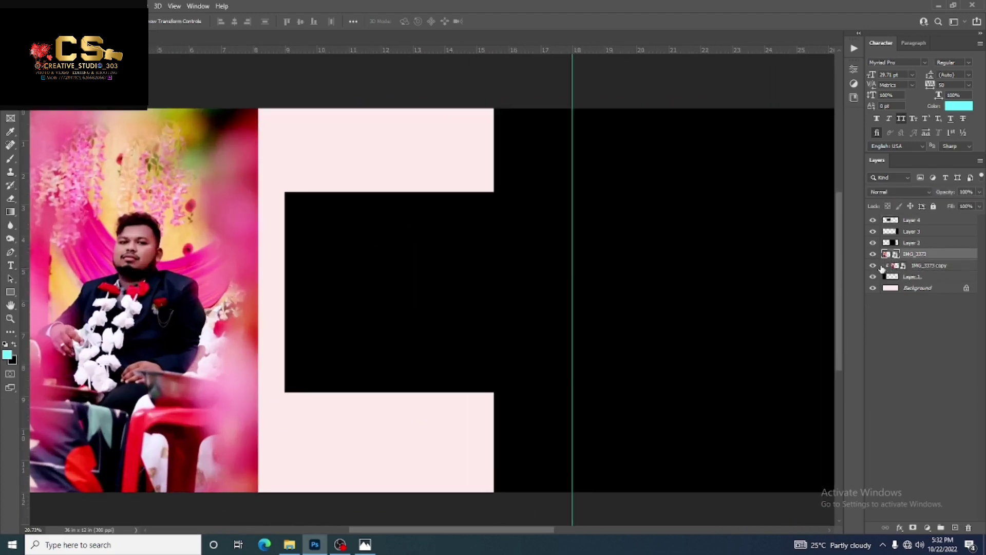
pyautogui.press('Delete')
# Drag the couple photo IMG_3437 02 from the photo folder into the album.
pyautogui.scroll(2, 422, 321)
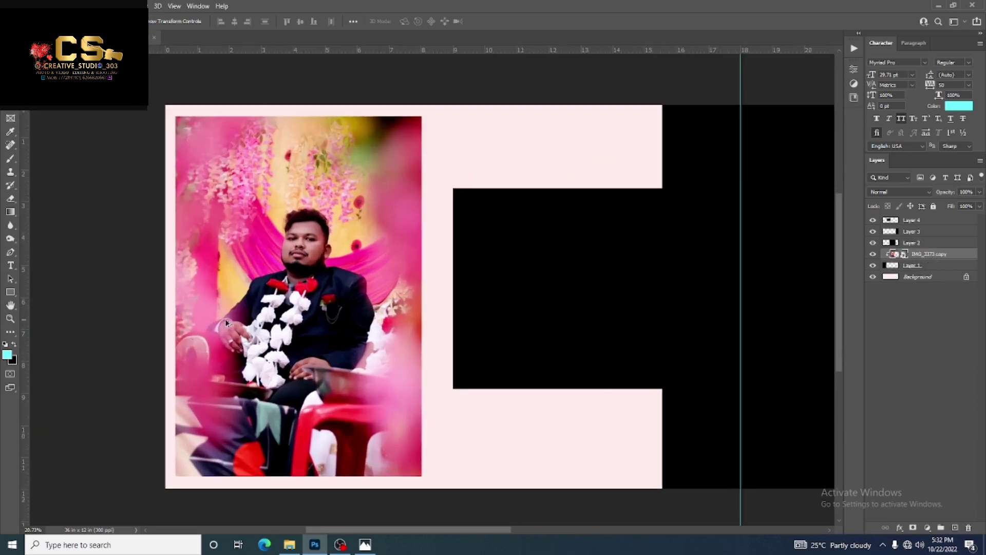
pyautogui.click(289, 543)
pyautogui.moveTo(307, 300)
pyautogui.mouseDown()
pyautogui.moveTo(319, 548)
pyautogui.moveTo(605, 327)
pyautogui.mouseUp()
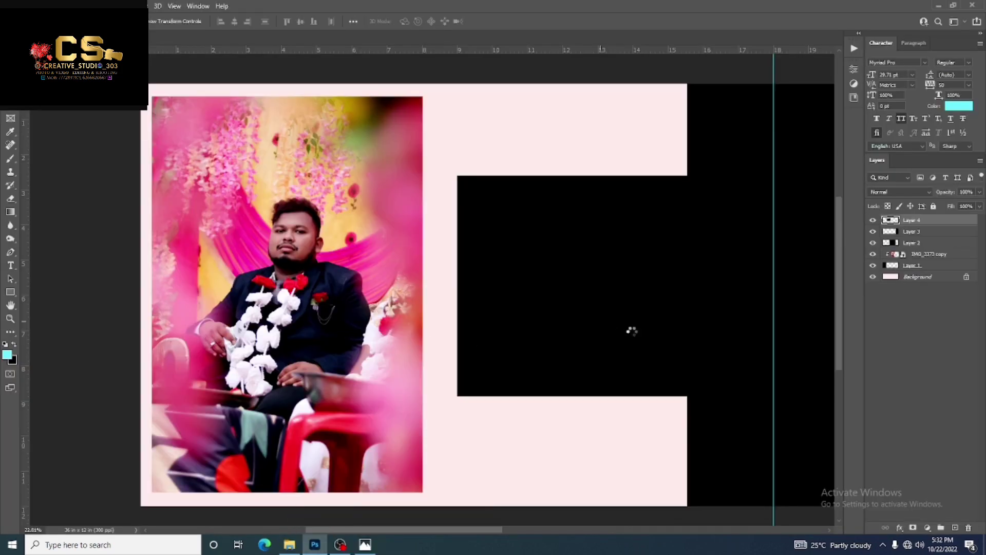
# Scale the couple photo over the black box and clip it into the box.
pyautogui.moveTo(424, 331); pyautogui.dragTo(711, 286)
pyautogui.moveTo(545, 318)
pyautogui.mouseDown()
pyautogui.moveTo(686, 383)
pyautogui.moveTo(679, 420)
pyautogui.mouseUp()
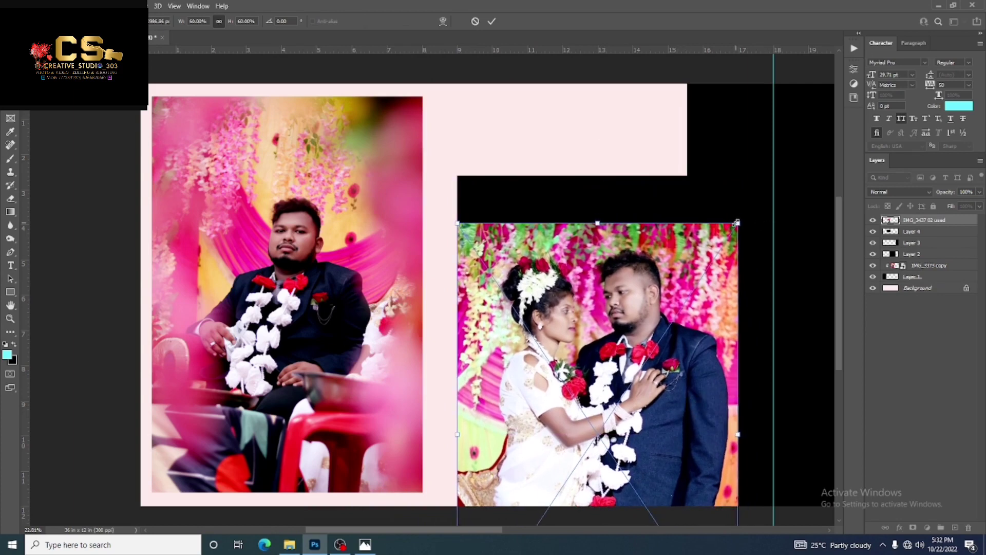
pyautogui.moveTo(739, 222)
pyautogui.mouseDown()
pyautogui.moveTo(757, 219)
pyautogui.moveTo(775, 191)
pyautogui.mouseUp()
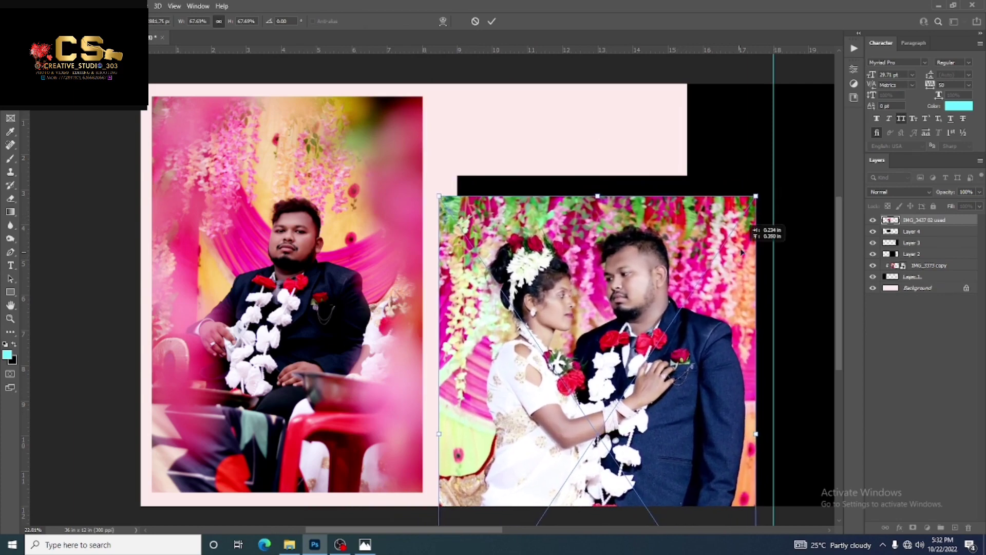
pyautogui.moveTo(733, 264)
pyautogui.mouseDown()
pyautogui.moveTo(744, 246)
pyautogui.moveTo(725, 209)
pyautogui.mouseUp()
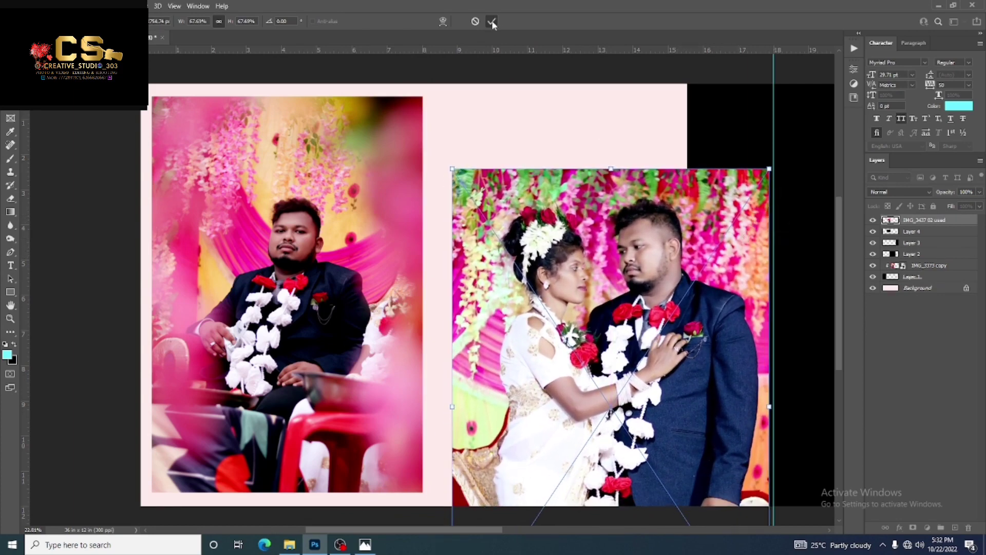
pyautogui.press('Return')
pyautogui.hotkey('ctrl', 'alt', 'g')
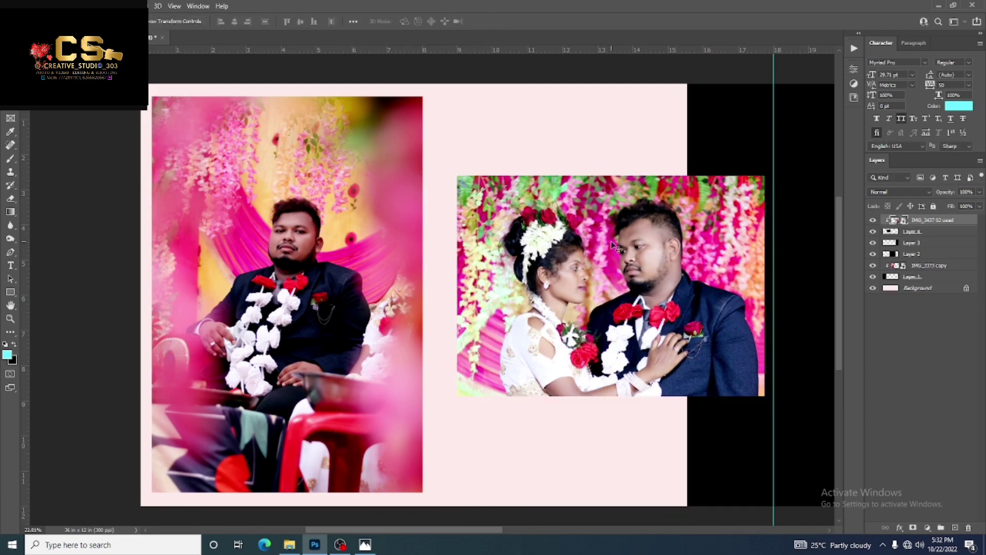
# Place the pink floral IMG_3419 image on the right side of the spread.
pyautogui.scroll(-3, 642, 287)
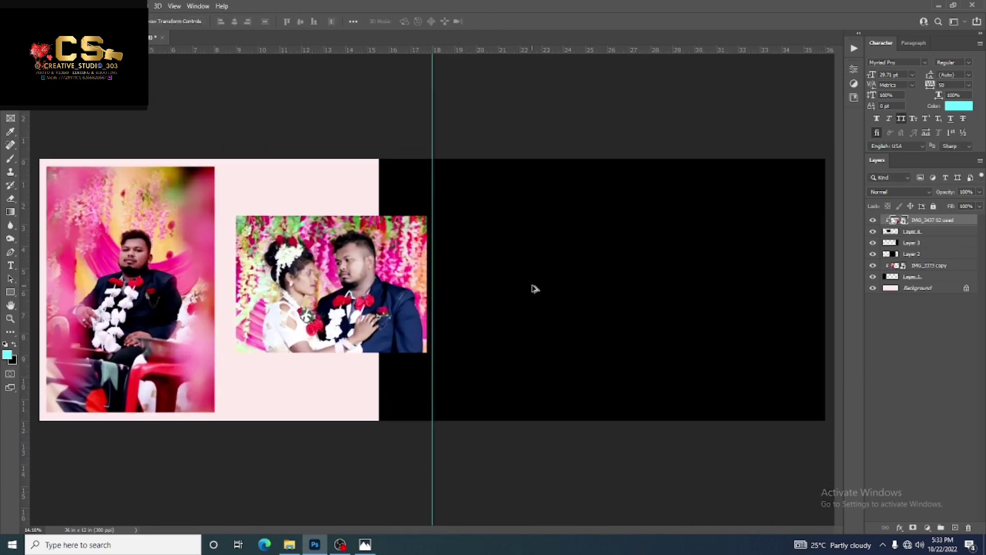
pyautogui.click(534, 258)
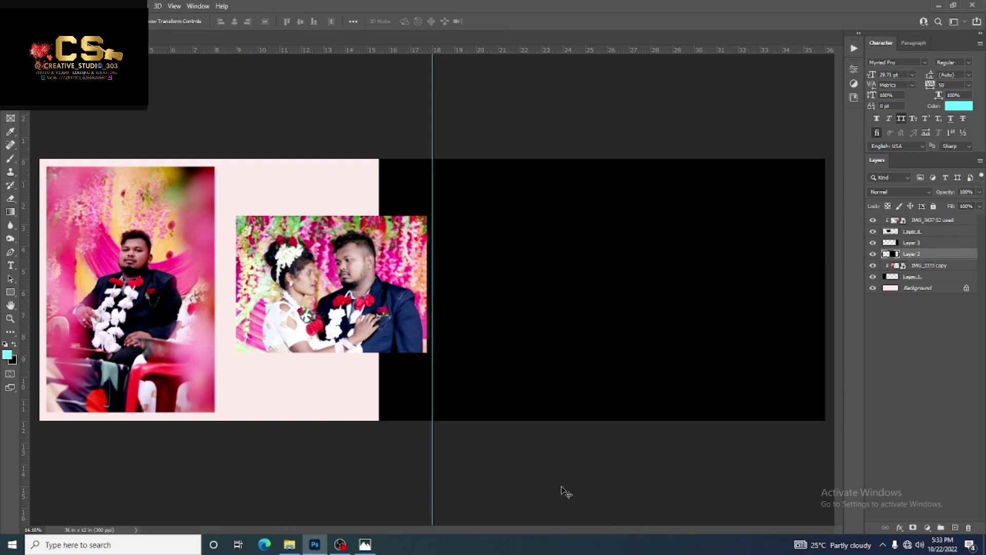
pyautogui.scroll(2, 388, 311)
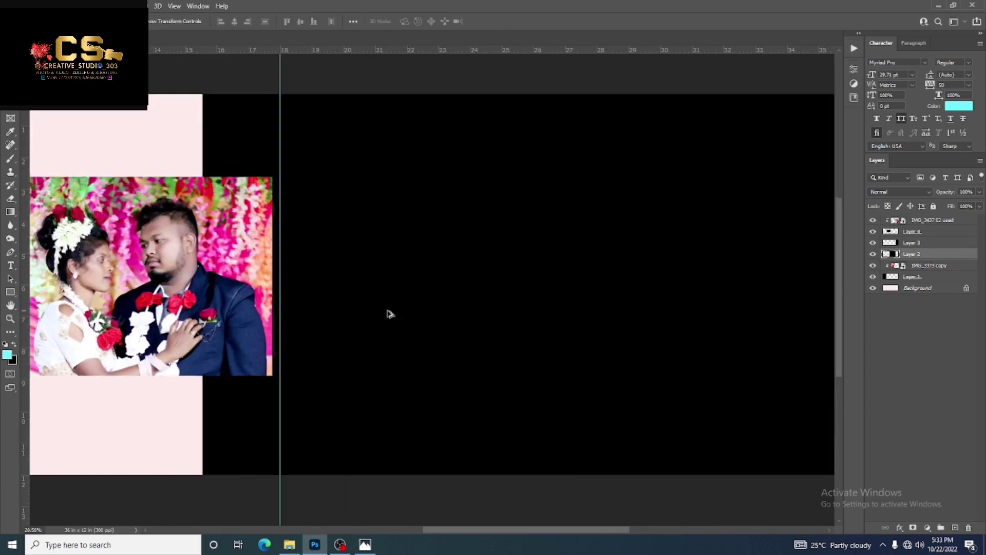
pyautogui.click(289, 545)
pyautogui.moveTo(896, 149)
pyautogui.mouseDown()
pyautogui.moveTo(411, 490)
pyautogui.moveTo(599, 302)
pyautogui.mouseUp()
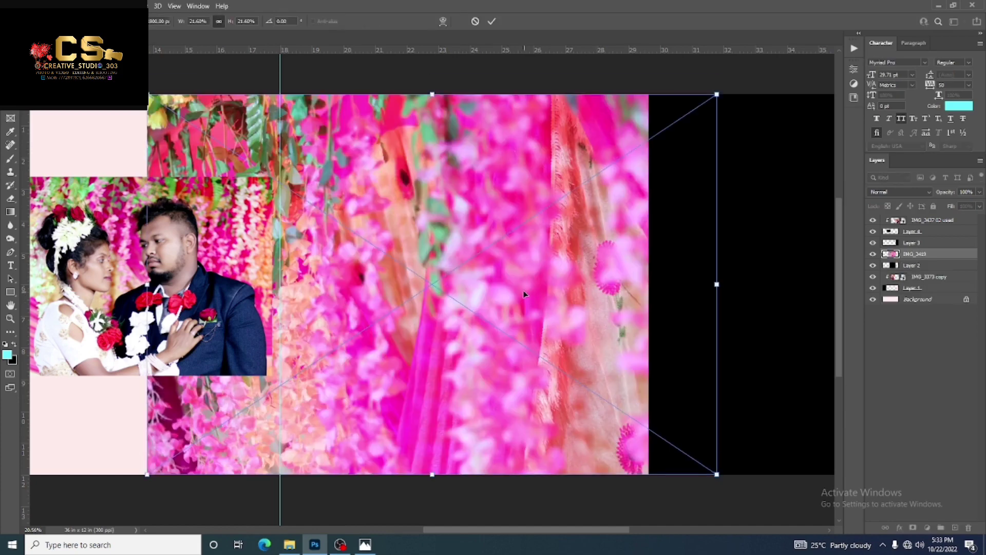
pyautogui.moveTo(523, 291)
pyautogui.mouseDown()
pyautogui.moveTo(541, 280)
pyautogui.moveTo(501, 282)
pyautogui.mouseUp()
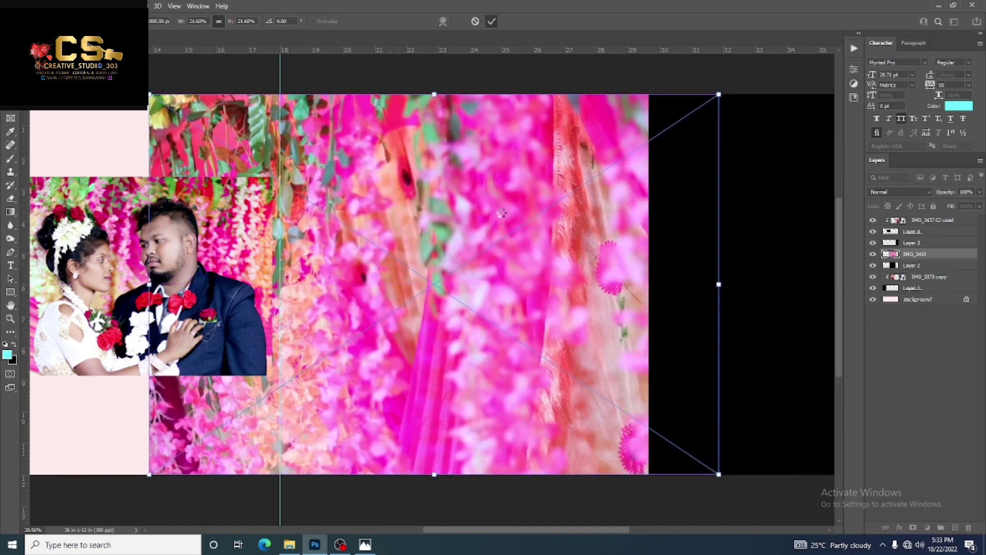
pyautogui.press('Return')
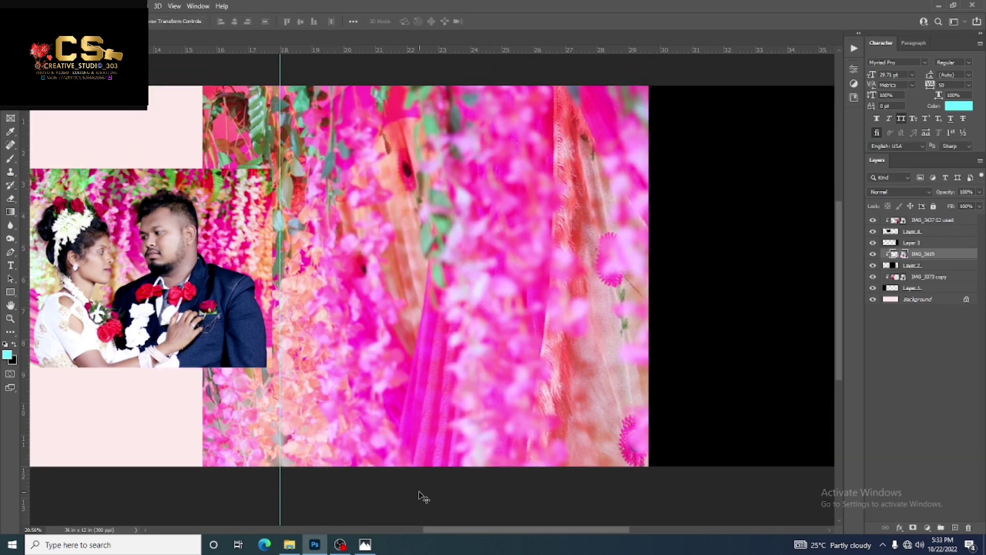
# Widen the Layer 2 panel leftward and nudge the floral background slightly left.
pyautogui.scroll(-1, 616, 500)
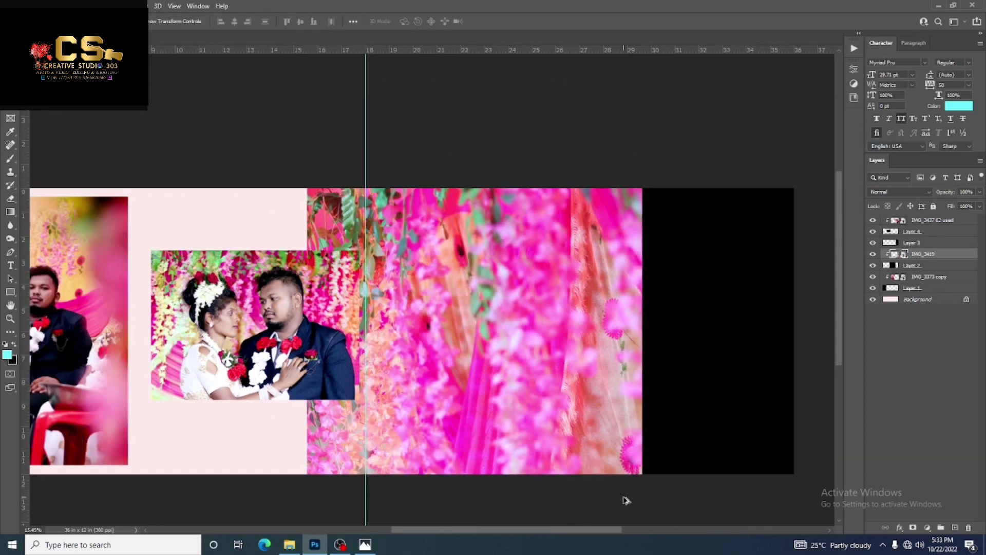
pyautogui.click(907, 267)
pyautogui.hotkey('ctrl', 't')
pyautogui.moveTo(307, 331); pyautogui.dragTo(248, 333)
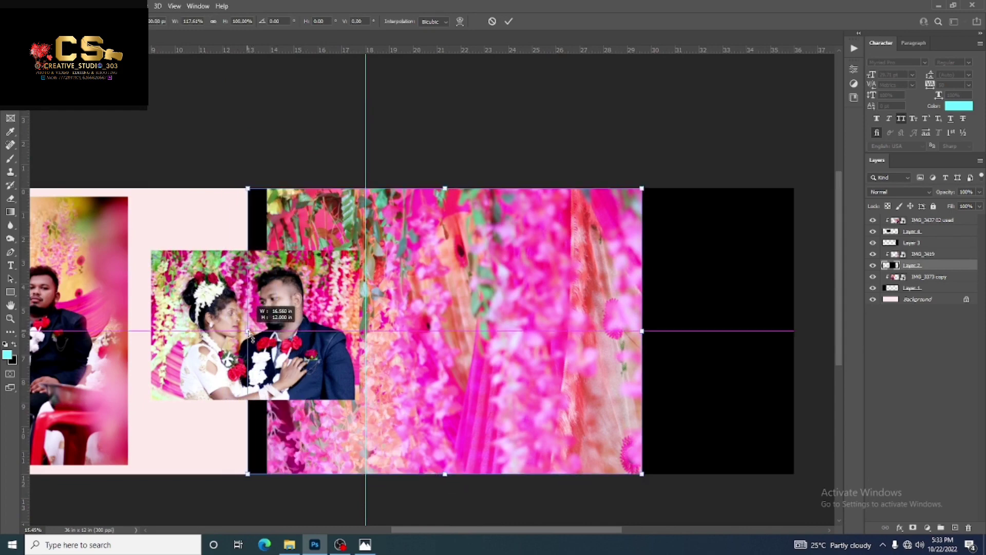
pyautogui.click(508, 21)
pyautogui.scroll(-1, 528, 388)
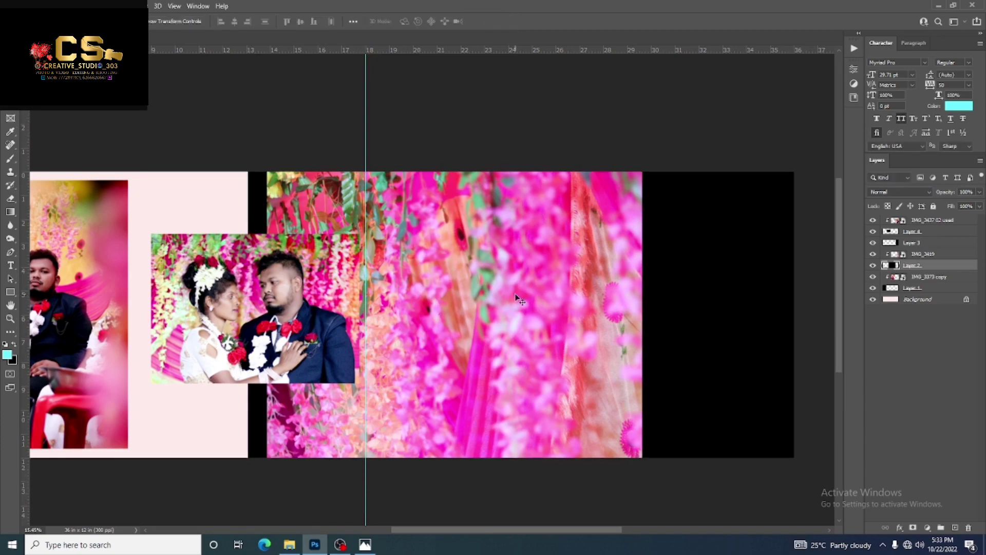
pyautogui.moveTo(508, 295); pyautogui.dragTo(490, 294)
pyautogui.click(565, 484)
pyautogui.hotkey('ctrl', '0')
# Drop the standing couple photo into the album and move it onto the right page.
pyautogui.scroll(2, 732, 264)
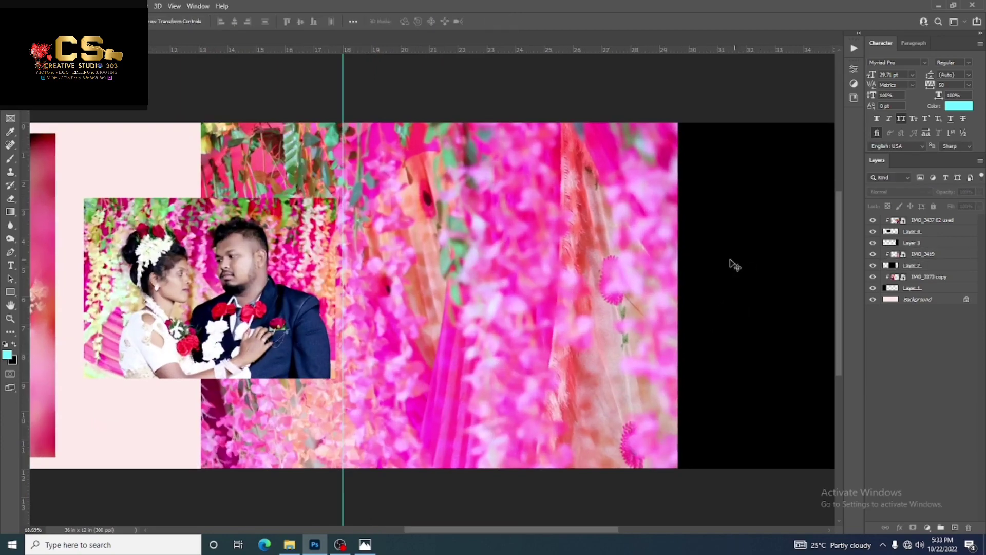
pyautogui.scroll(2, 689, 308)
pyautogui.hotkey('alt', 'Tab')
pyautogui.moveTo(307, 257); pyautogui.dragTo(449, 323)
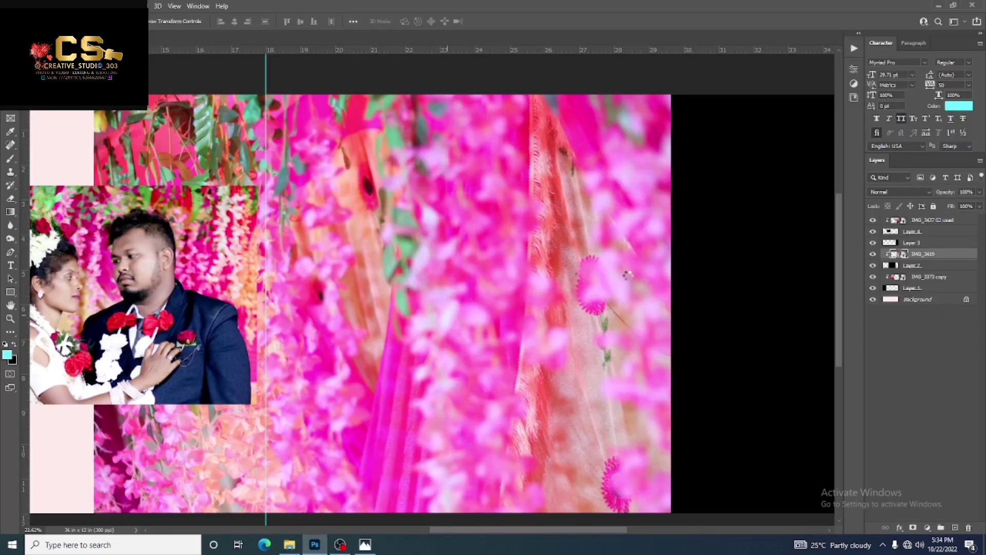
pyautogui.moveTo(627, 274); pyautogui.dragTo(629, 266)
pyautogui.moveTo(538, 247)
pyautogui.mouseDown()
pyautogui.moveTo(510, 249)
pyautogui.moveTo(526, 249)
pyautogui.mouseUp()
# Nudge the standing couple photo slightly left and commit its placement.
pyautogui.hotkey('shift', 'Left')
pyautogui.hotkey('shift', 'Left')
pyautogui.hotkey('shift', 'Left')
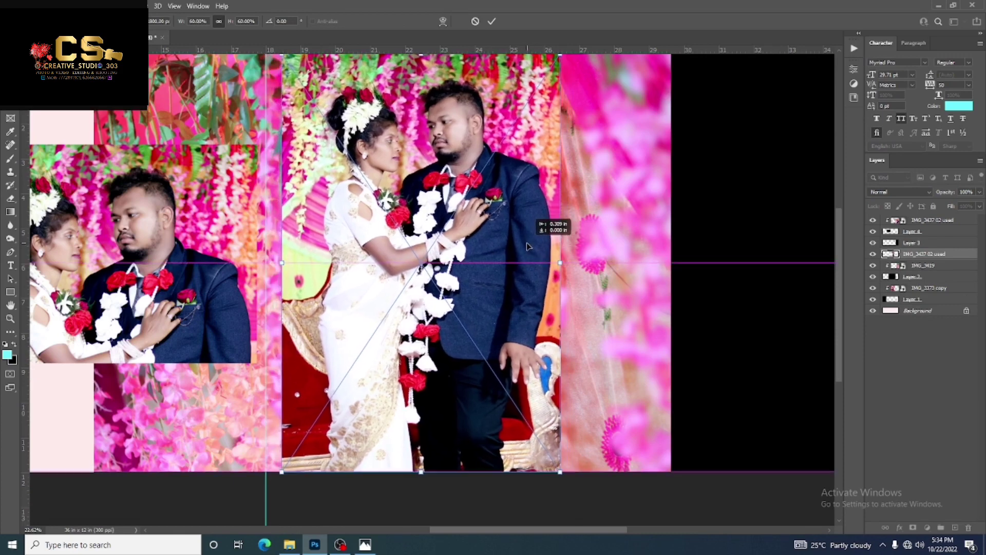
pyautogui.press('Return')
pyautogui.scroll(-1, 469, 295)
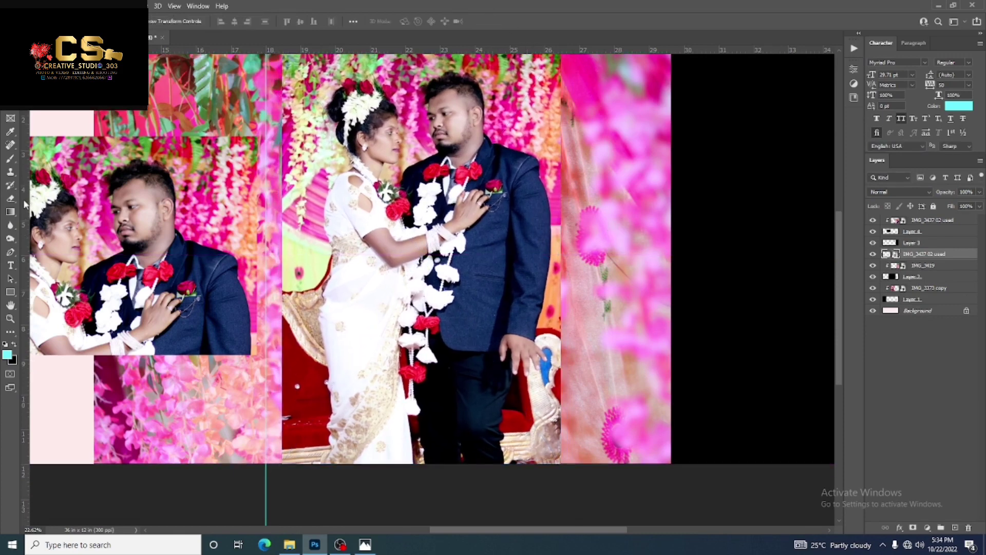
# Fade the standing photo's left and right edges into the flowers with a soft eraser.
pyautogui.click(10, 198)
pyautogui.rightClick(419, 249)
pyautogui.click(497, 201)
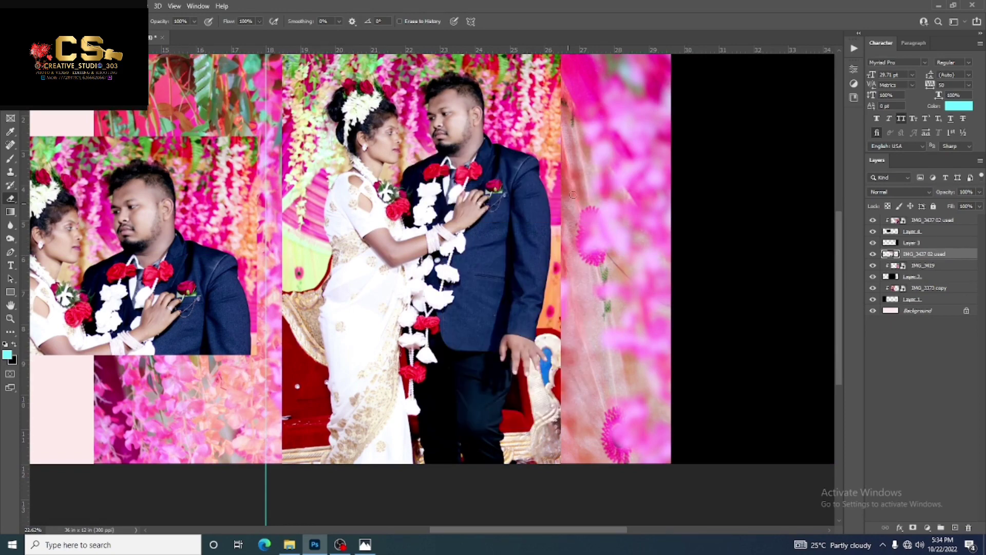
pyautogui.scroll(-1, 548, 218)
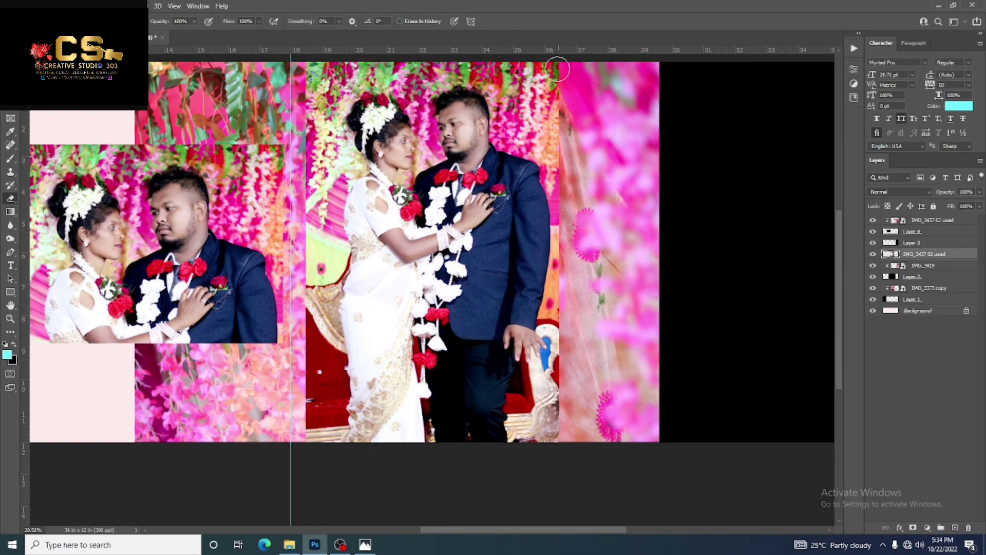
pyautogui.moveTo(557, 69)
pyautogui.mouseDown()
pyautogui.moveTo(577, 190)
pyautogui.moveTo(546, 489)
pyautogui.mouseUp()
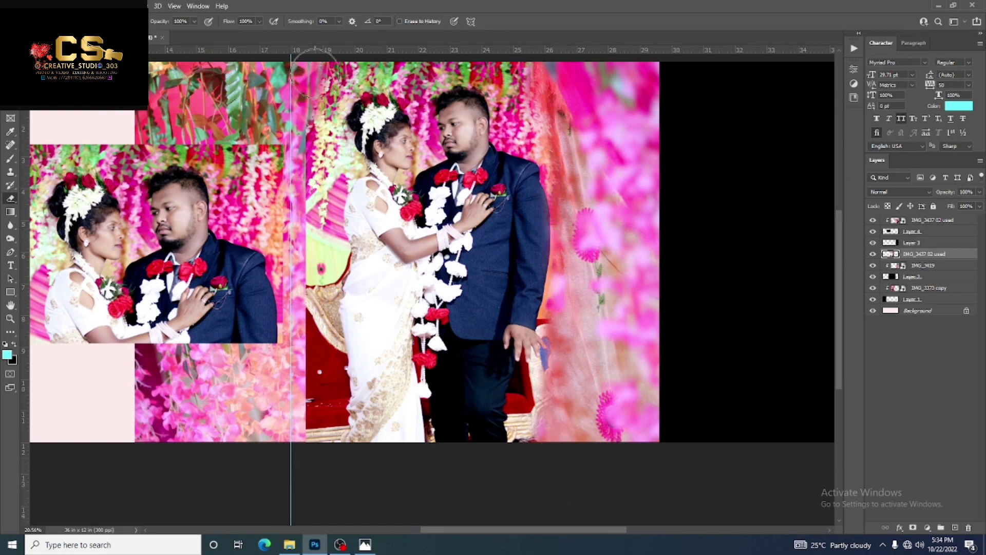
pyautogui.moveTo(315, 72); pyautogui.dragTo(289, 495)
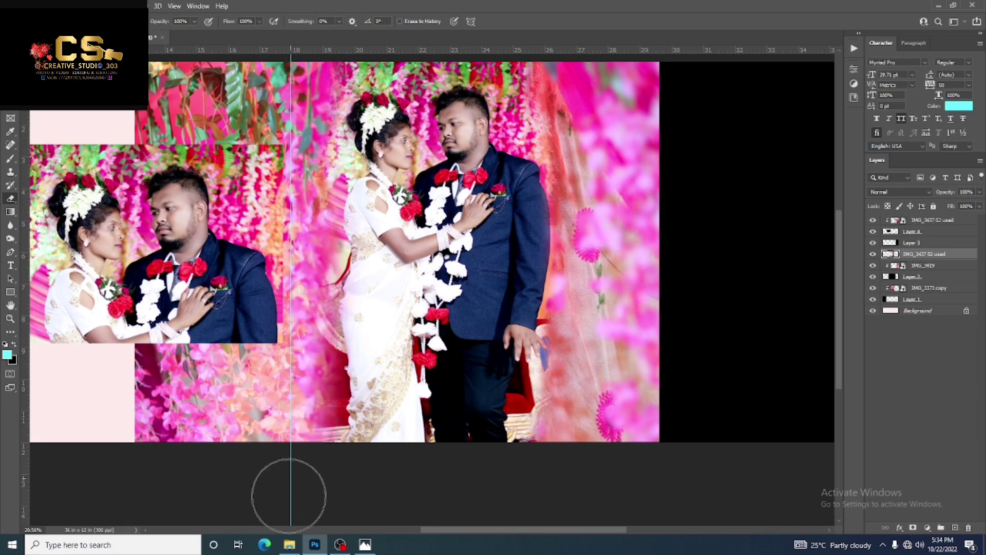
pyautogui.scroll(-3, 763, 297)
pyautogui.scroll(4, 674, 255)
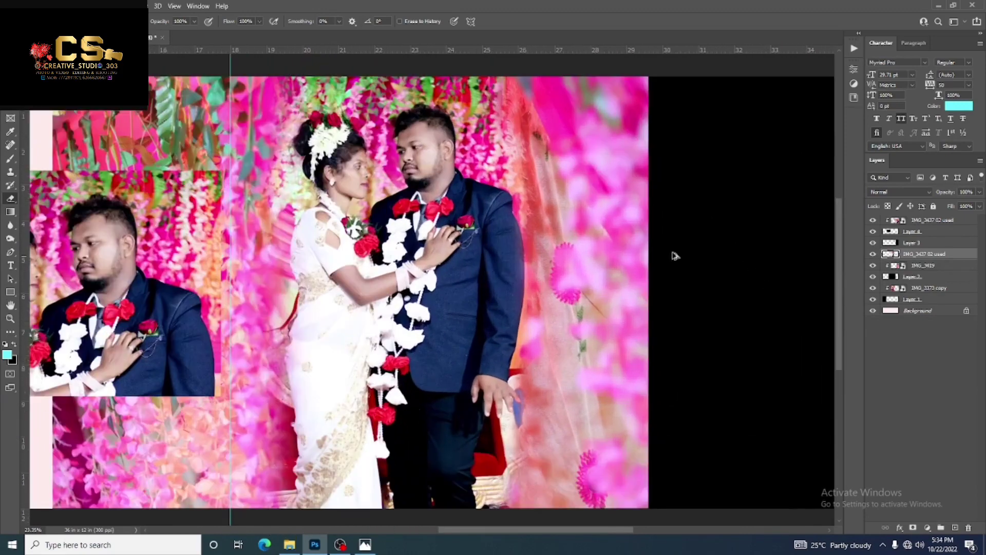
# Select Layer 3, the right frame shape, with the Move tool and bring up the photo folder.
pyautogui.press('v')
pyautogui.hscroll(5, 621, 271)
pyautogui.click(621, 271)
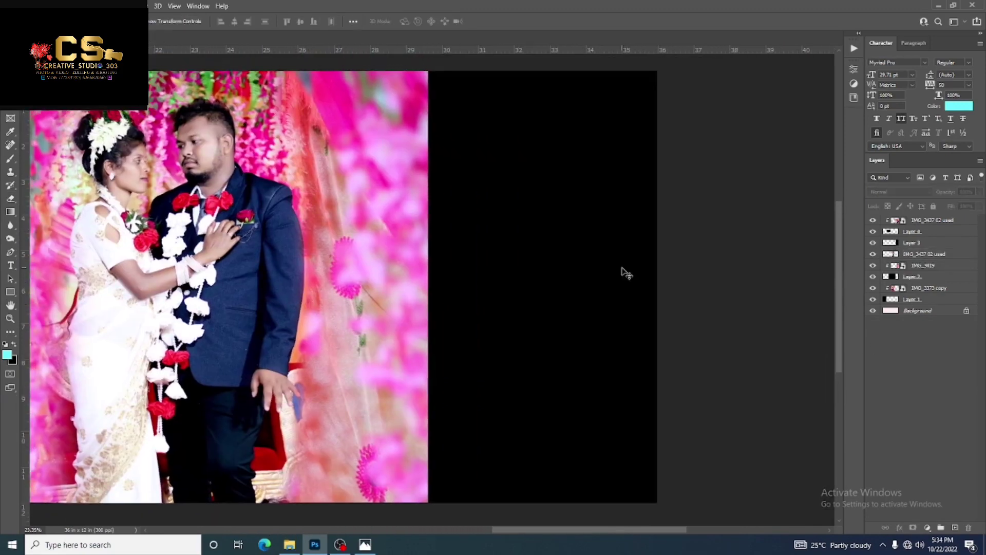
pyautogui.click(289, 544)
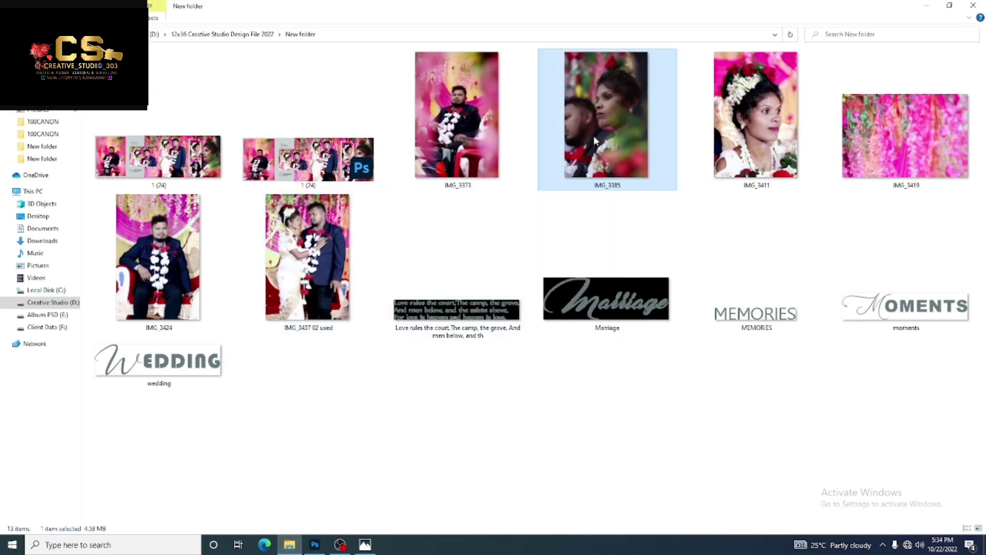
# Place bride close-up IMG_3385 over the right black area and clip it into Layer 3's frame.
pyautogui.moveTo(597, 141); pyautogui.dragTo(590, 284)
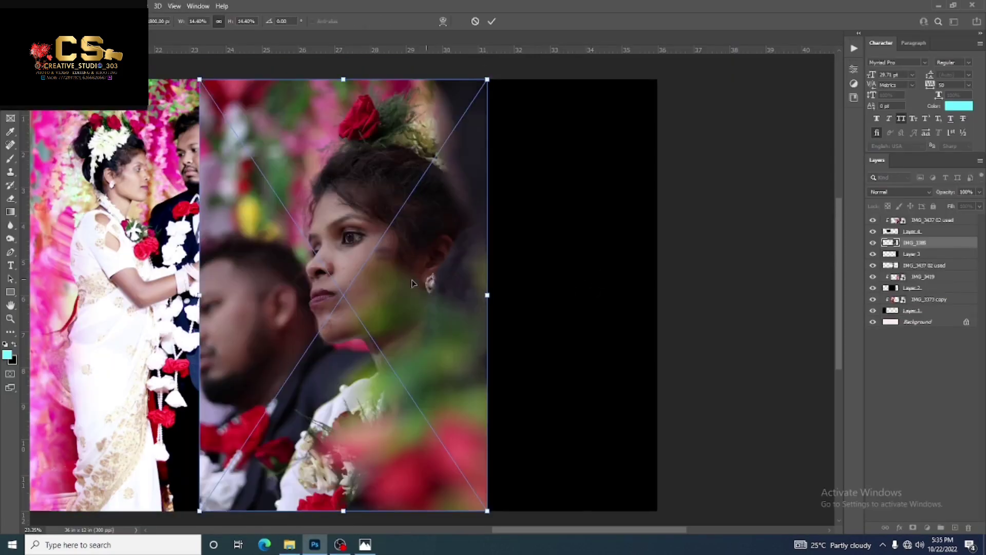
pyautogui.moveTo(371, 301); pyautogui.dragTo(544, 300)
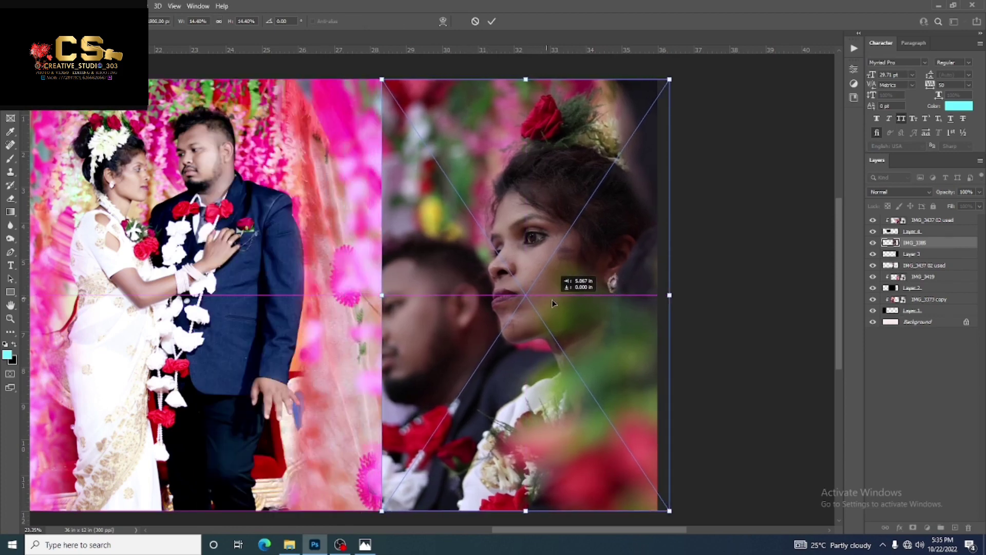
pyautogui.click(491, 21)
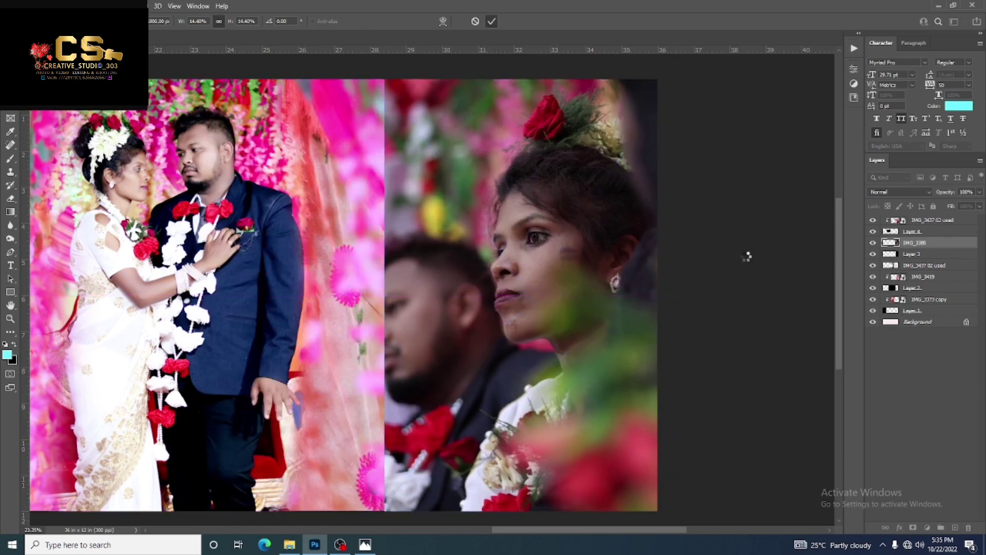
pyautogui.keyDown('alt'); pyautogui.click(918, 247); pyautogui.keyUp('alt')
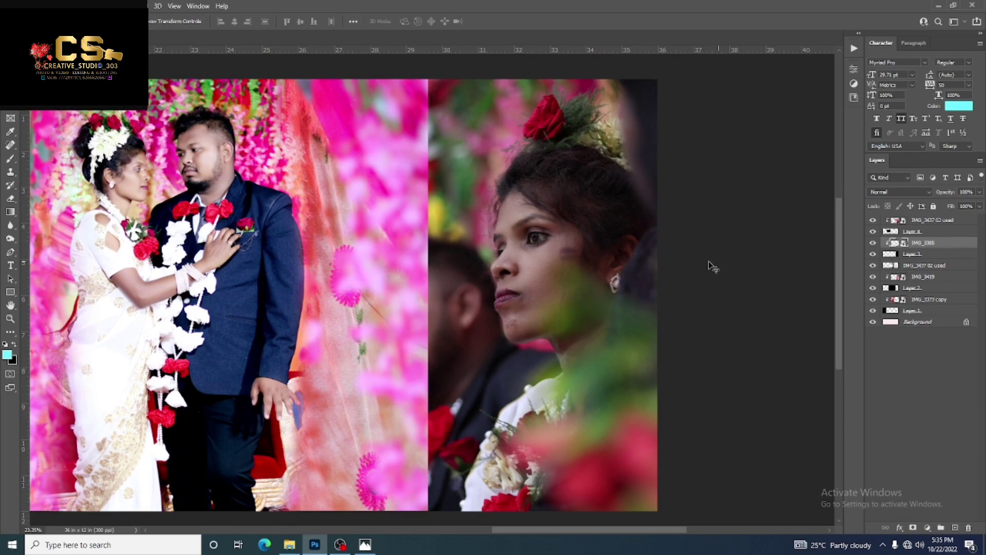
pyautogui.scroll(2, 616, 274)
pyautogui.scroll(1, 616, 275)
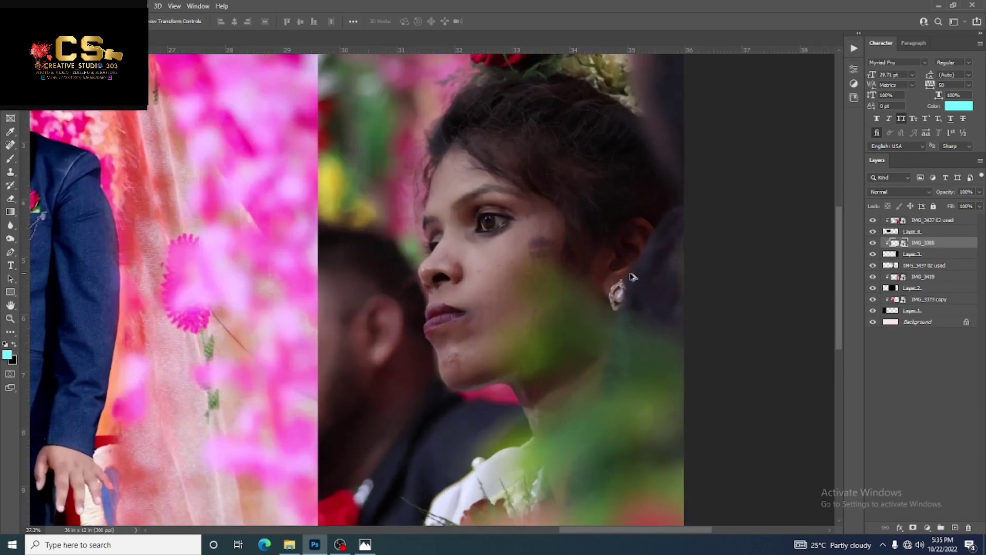
# Rasterize IMG_3385 and spot-heal the dark marks on the bride's cheek.
pyautogui.click(10, 145)
pyautogui.click(531, 246)
pyautogui.click(478, 211)
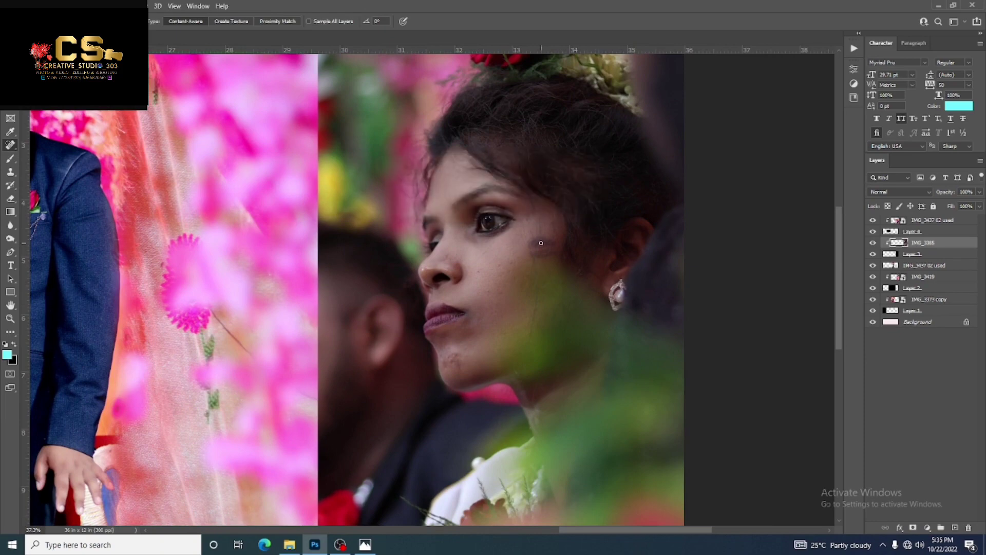
pyautogui.moveTo(558, 251); pyautogui.dragTo(559, 258)
pyautogui.moveTo(553, 277); pyautogui.dragTo(555, 280)
pyautogui.scroll(-2, 579, 281)
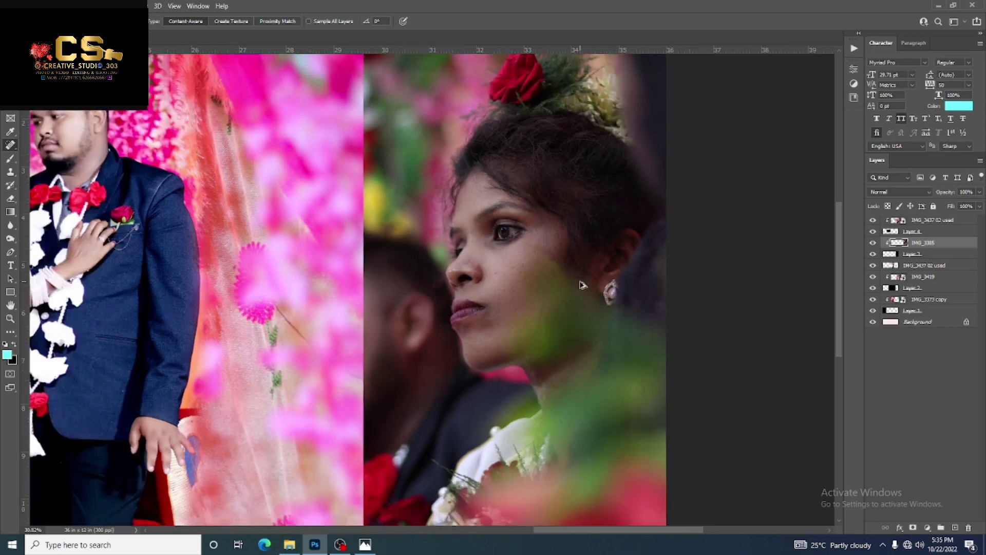
pyautogui.scroll(-3, 620, 281)
# Keep Layer 3, then add a new layer with a small black-filled rectangle between the photos.
pyautogui.press('v')
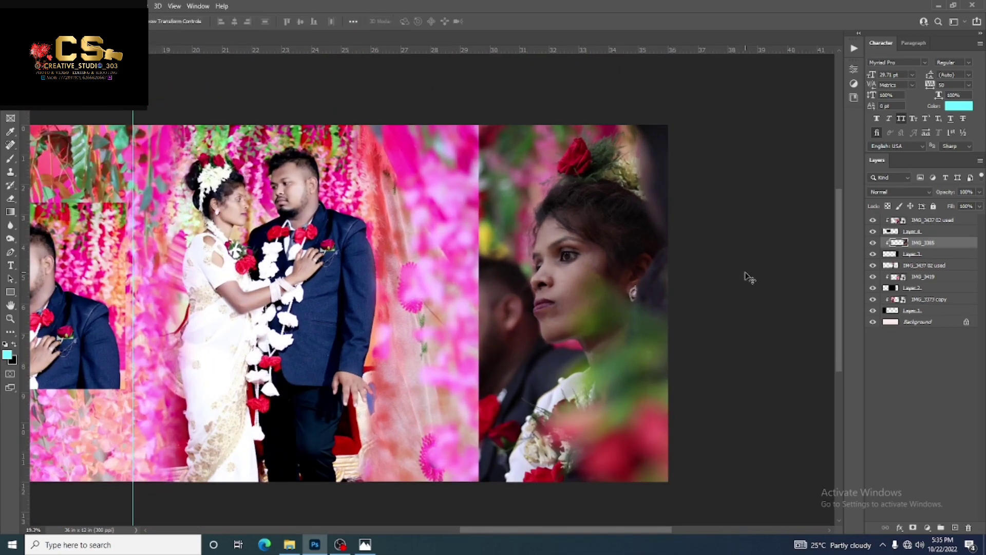
pyautogui.click(912, 254)
pyautogui.click(968, 527)
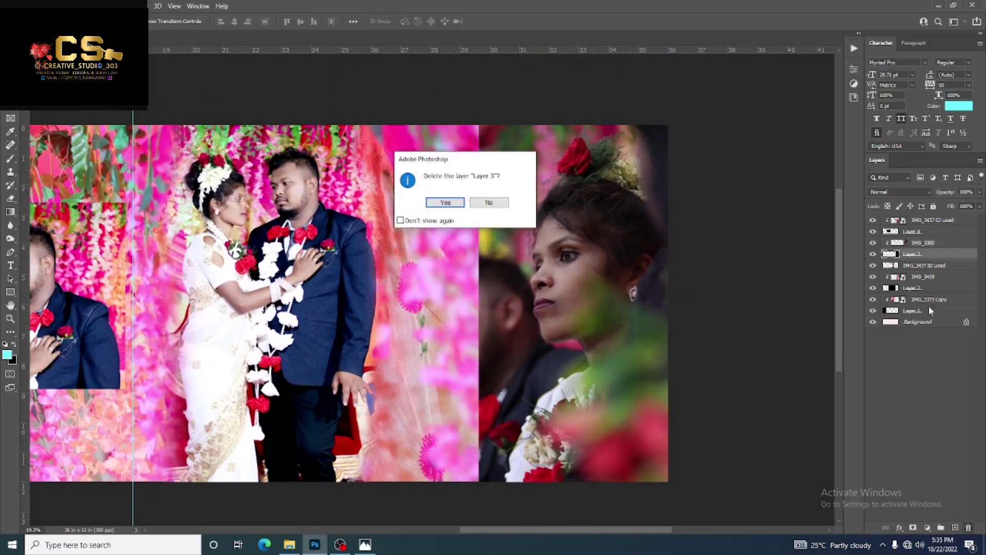
pyautogui.click(483, 210)
pyautogui.keyDown('ctrl'); pyautogui.click(955, 528); pyautogui.keyUp('ctrl')
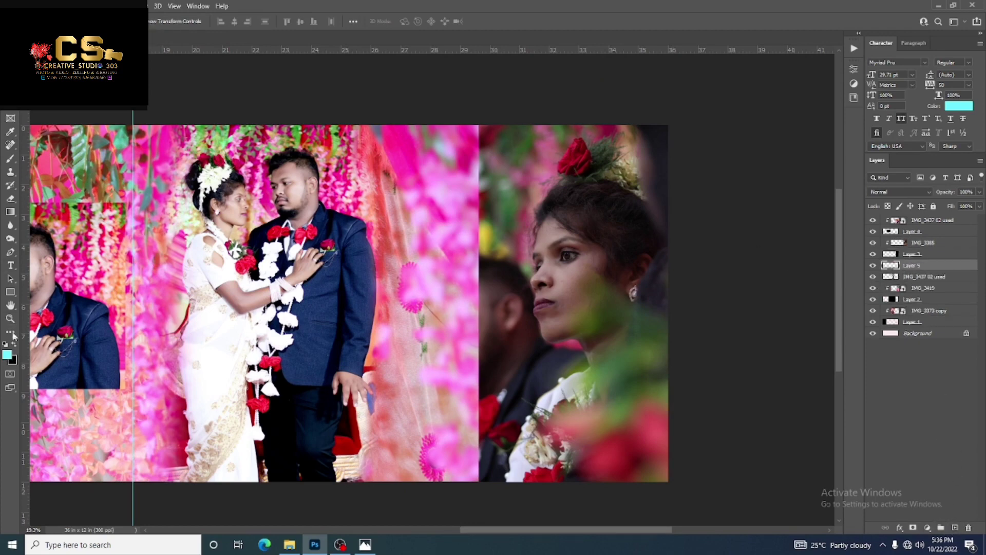
pyautogui.press('m')
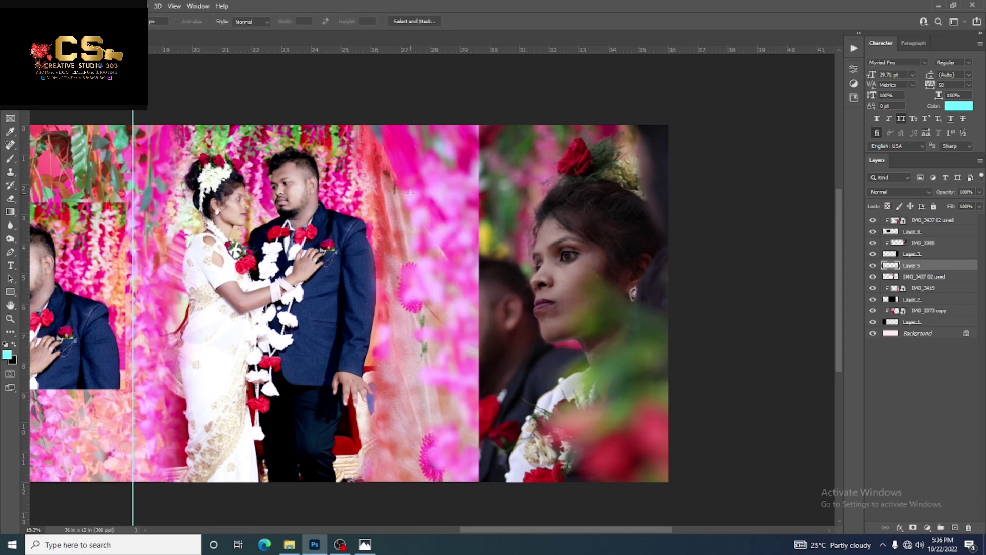
pyautogui.moveTo(479, 298); pyautogui.dragTo(489, 315)
pyautogui.hotkey('ctrl', 'BackSpace')
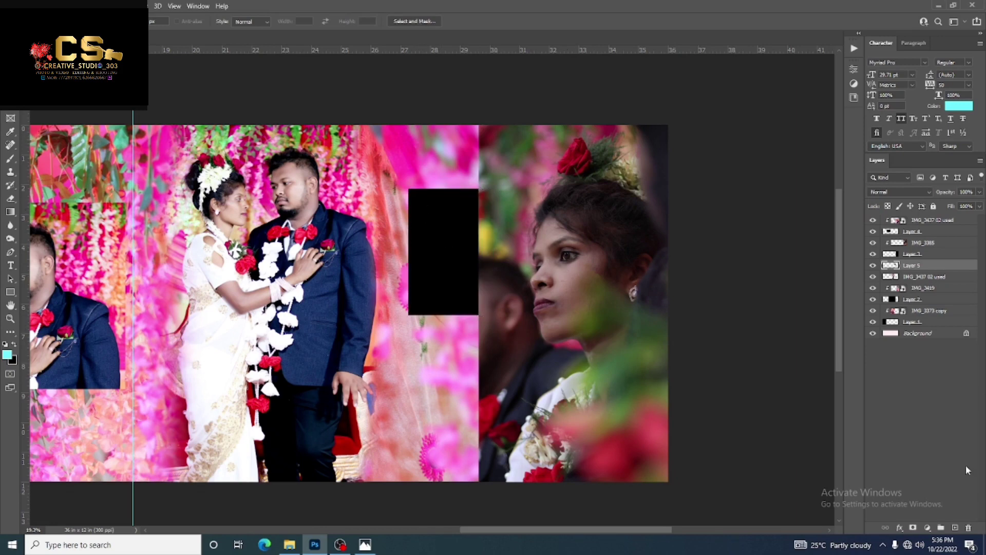
# On another new layer, fill a taller rectangle with light pink sampled from the artwork.
pyautogui.click(955, 528)
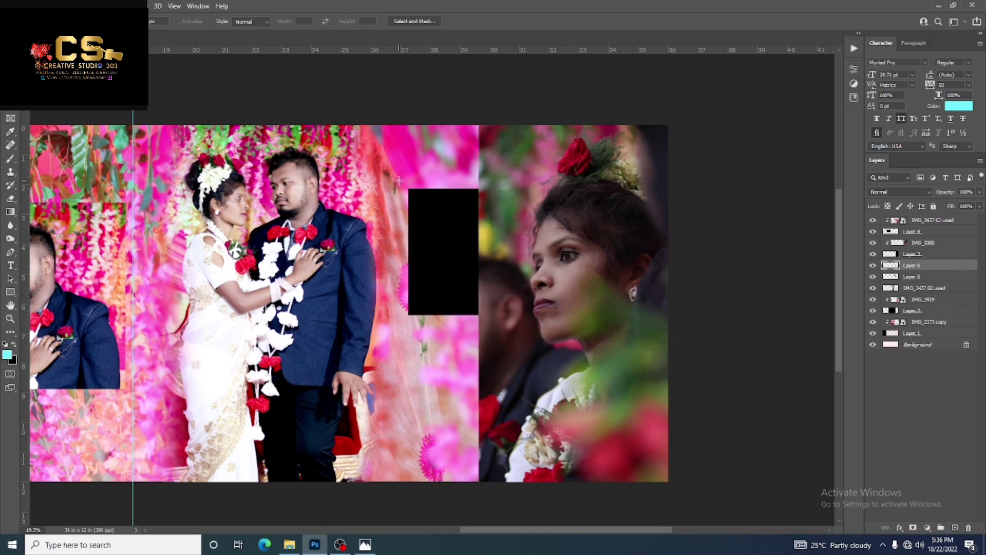
pyautogui.moveTo(399, 180); pyautogui.dragTo(512, 449)
pyautogui.click(13, 360)
pyautogui.click(772, 353)
pyautogui.hotkey('ctrl', 'BackSpace')
# Put the pink panel behind the black box, then move and enlarge the box inside it.
pyautogui.press('v')
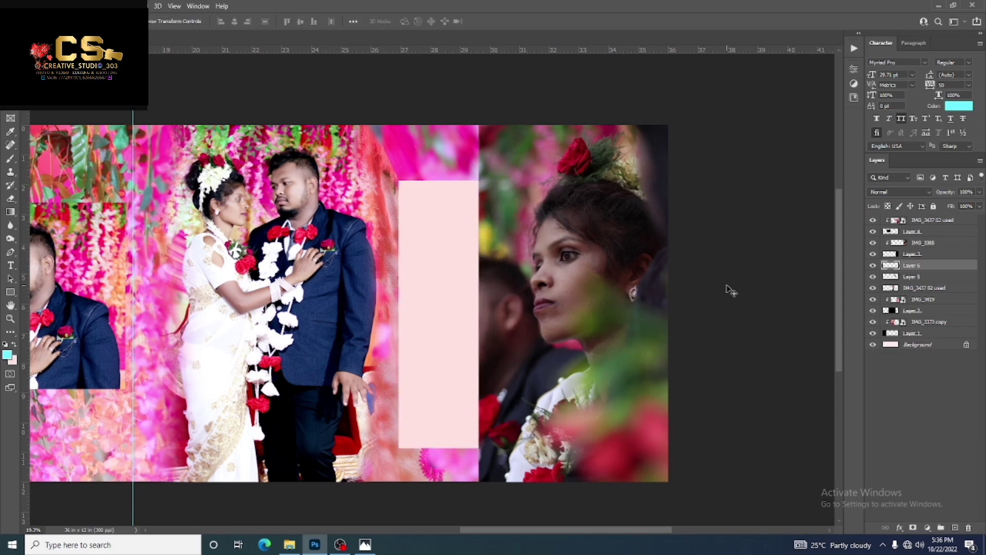
pyautogui.moveTo(919, 265)
pyautogui.mouseDown()
pyautogui.moveTo(931, 281)
pyautogui.moveTo(932, 239)
pyautogui.mouseUp()
pyautogui.moveTo(459, 255)
pyautogui.mouseDown()
pyautogui.moveTo(468, 262)
pyautogui.moveTo(402, 252)
pyautogui.mouseUp()
pyautogui.hotkey('ctrl', 't')
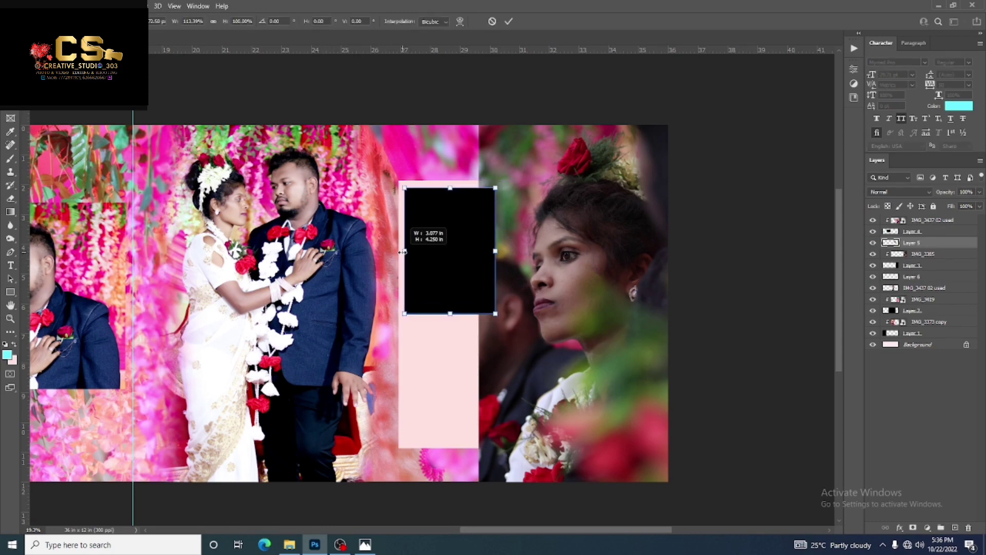
pyautogui.moveTo(496, 313); pyautogui.dragTo(505, 325)
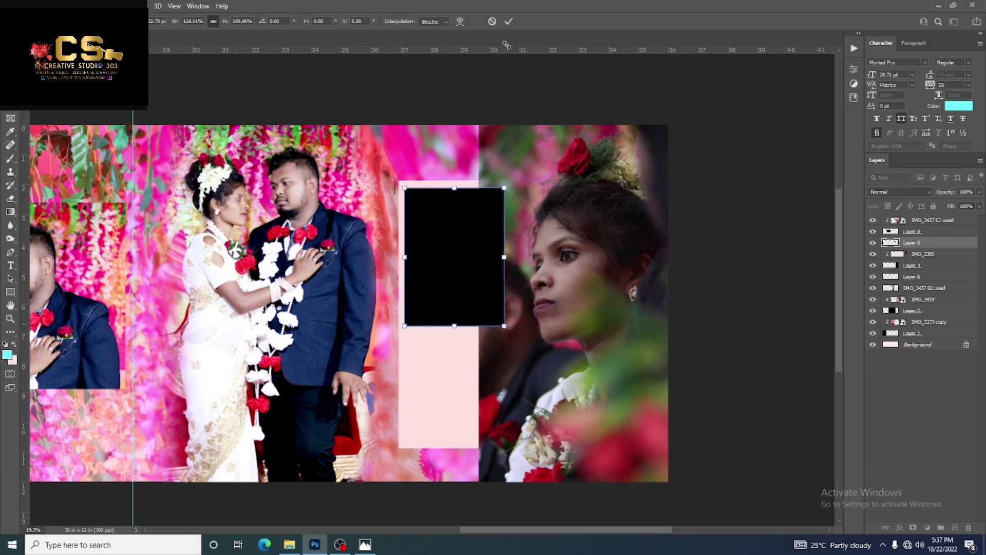
pyautogui.click(508, 21)
# Duplicate the black box directly below the original and select both boxes.
pyautogui.click(451, 387)
pyautogui.hotkey('ctrl', 't')
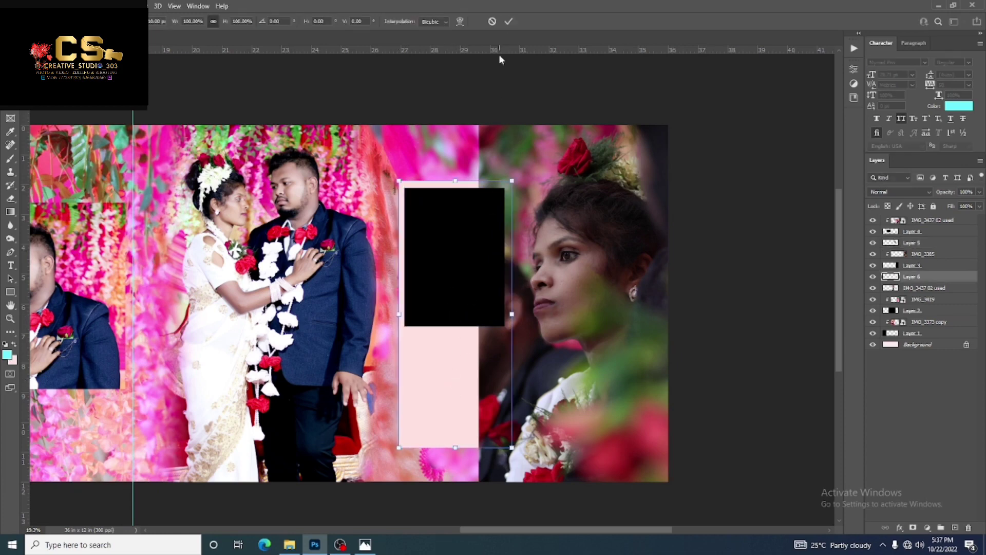
pyautogui.click(492, 21)
pyautogui.moveTo(452, 256)
pyautogui.mouseDown()
pyautogui.moveTo(442, 398)
pyautogui.moveTo(456, 380)
pyautogui.mouseUp()
pyautogui.click(436, 309)
pyautogui.keyDown('shift'); pyautogui.click(453, 407); pyautogui.keyUp('shift')
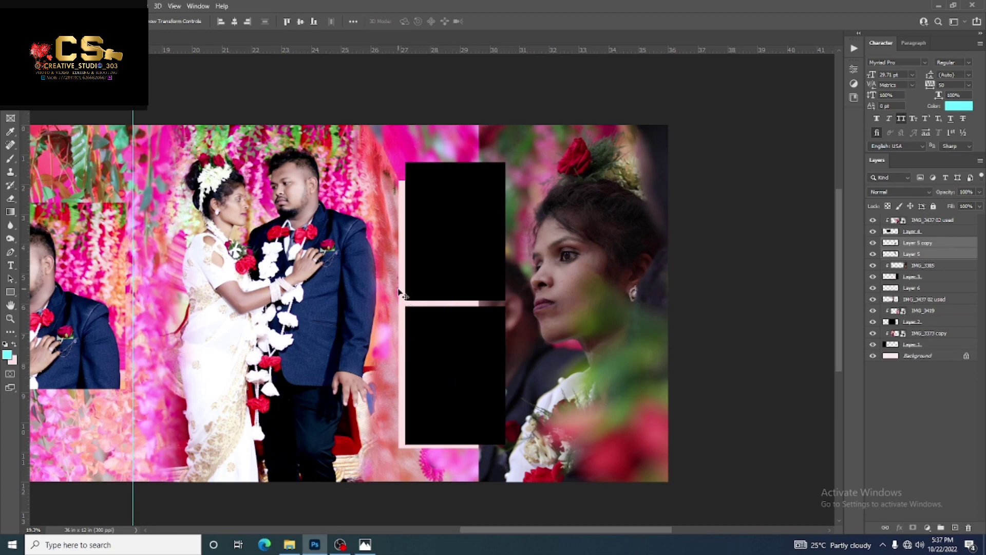
# Stretch the pink panel taller to frame both boxes and centre the boxes within it.
pyautogui.click(402, 288)
pyautogui.hotkey('ctrl', 't')
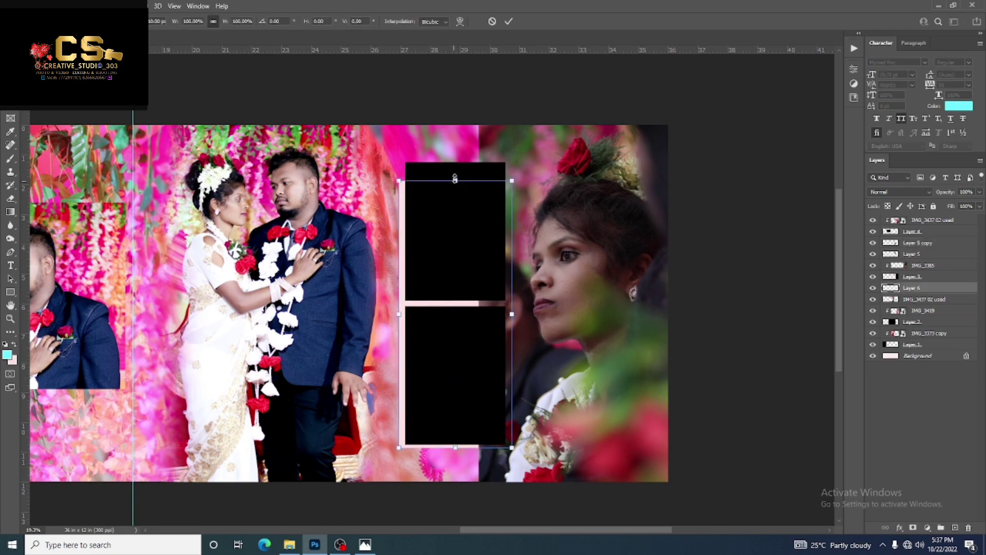
pyautogui.moveTo(454, 179); pyautogui.dragTo(456, 163)
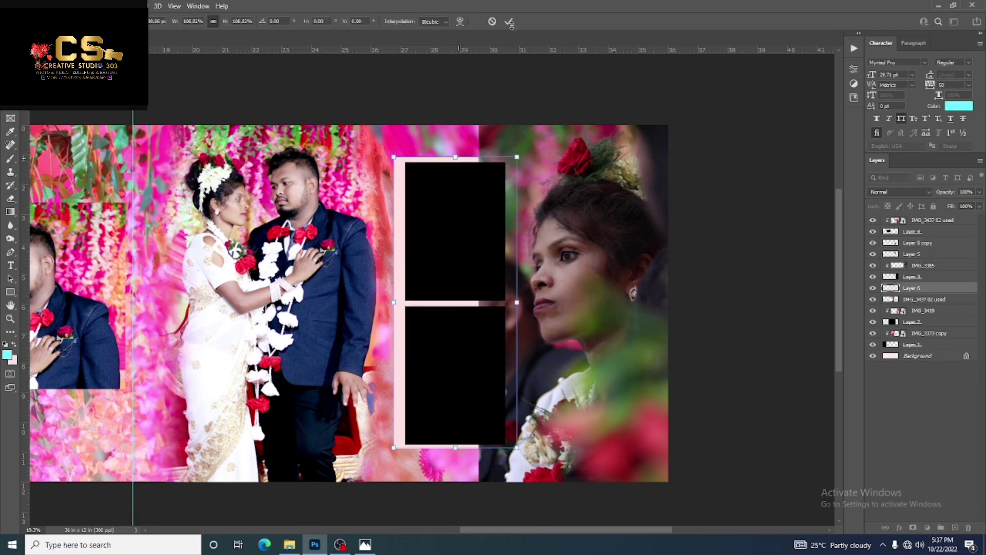
pyautogui.press('Return')
pyautogui.moveTo(440, 259); pyautogui.dragTo(437, 262)
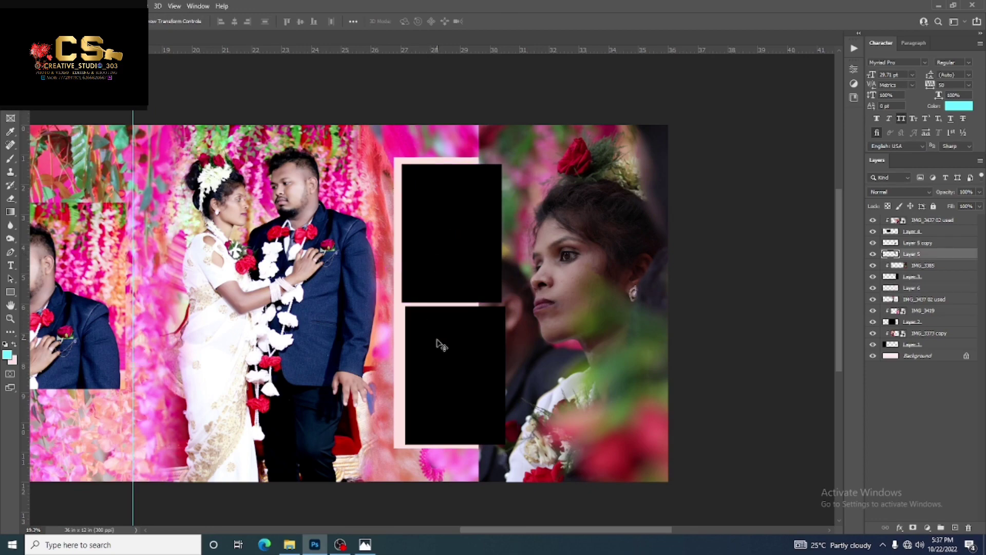
pyautogui.moveTo(441, 346); pyautogui.dragTo(499, 353)
pyautogui.scroll(1, 475, 245)
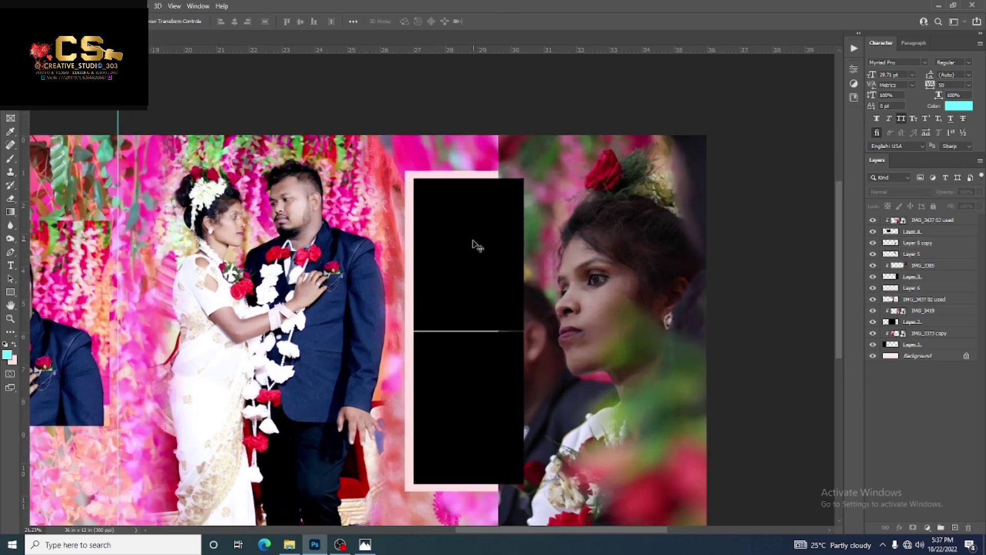
pyautogui.scroll(-3, 619, 264)
pyautogui.scroll(4, 618, 264)
pyautogui.scroll(-1, 728, 252)
pyautogui.click(516, 202)
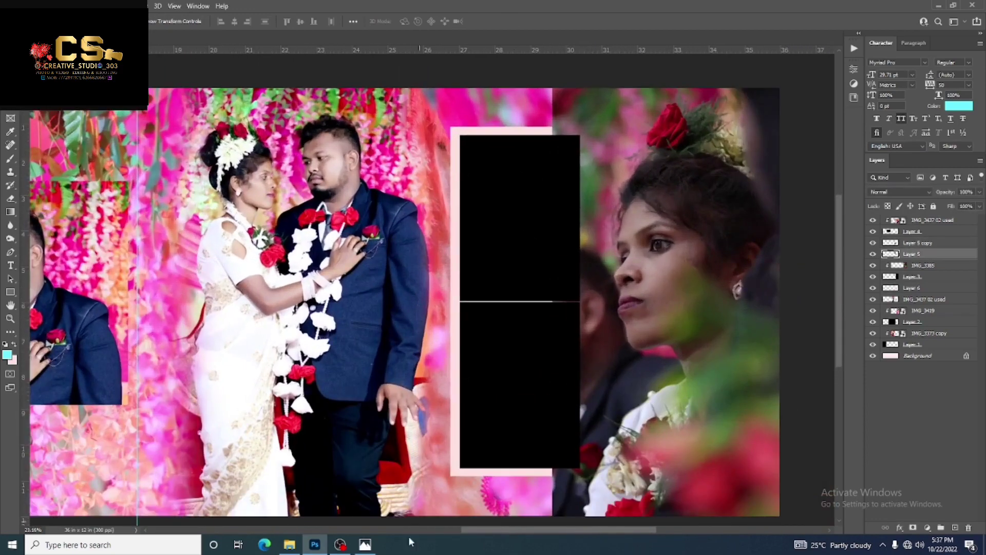
# Drag IMG_3411 into the spread and scale it down onto the pink frame.
pyautogui.click(289, 546)
pyautogui.moveTo(757, 121)
pyautogui.mouseDown()
pyautogui.moveTo(323, 545)
pyautogui.moveTo(552, 253)
pyautogui.mouseUp()
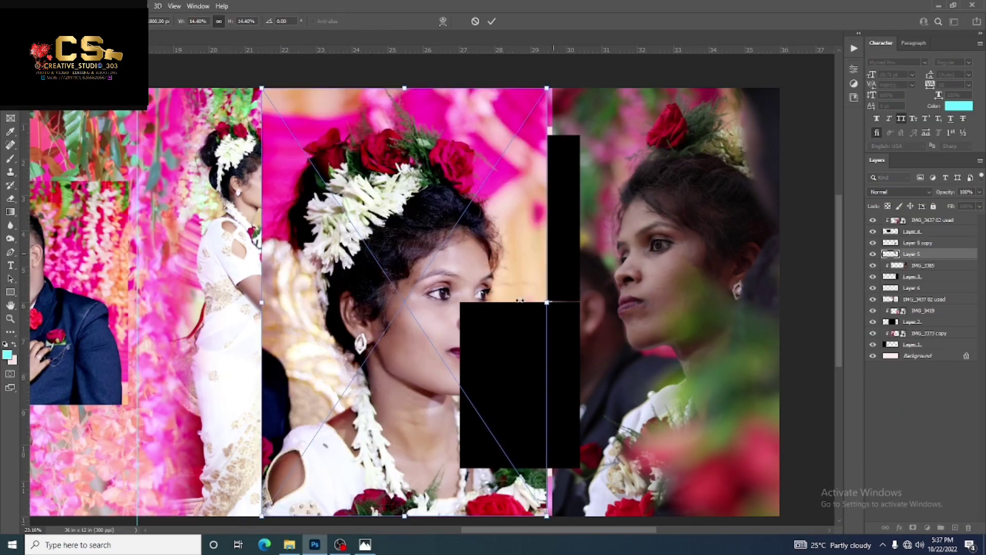
pyautogui.moveTo(549, 303); pyautogui.dragTo(466, 403)
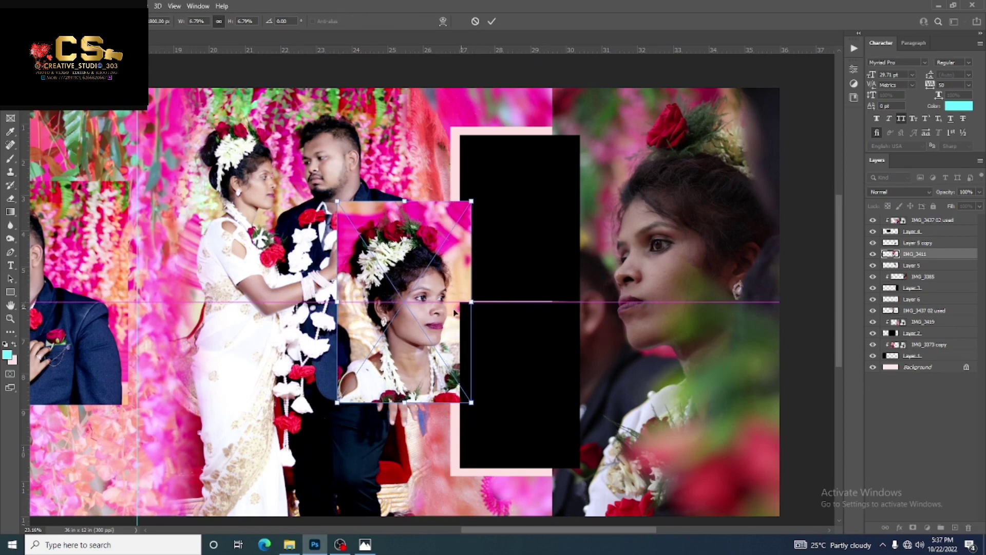
pyautogui.moveTo(454, 325)
pyautogui.mouseDown()
pyautogui.moveTo(539, 226)
pyautogui.moveTo(569, 253)
pyautogui.moveTo(581, 224)
pyautogui.moveTo(569, 220)
pyautogui.mouseUp()
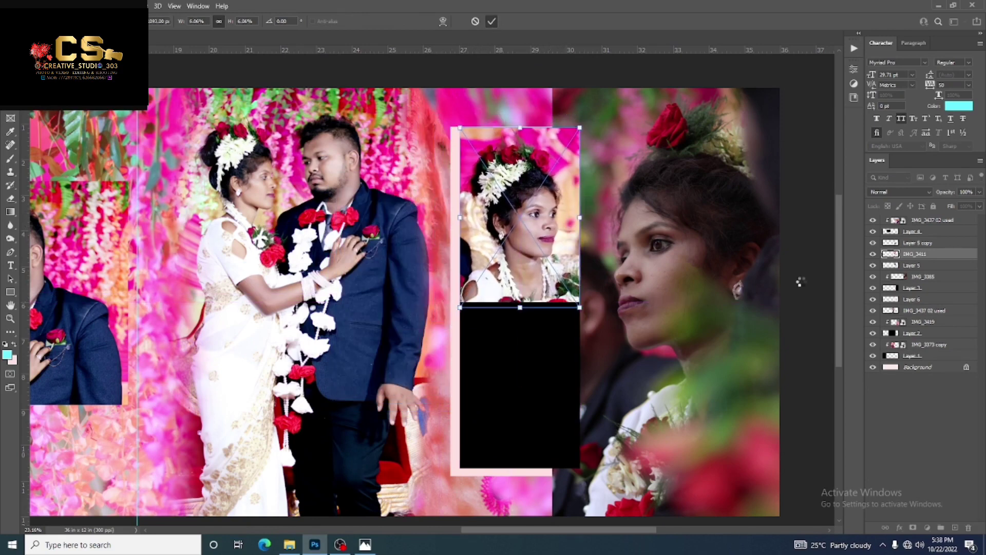
pyautogui.press('Return')
# Clip the bride photo into the lower black box with Ctrl+Alt+G and nudge it to fill.
pyautogui.moveTo(537, 259); pyautogui.dragTo(564, 428)
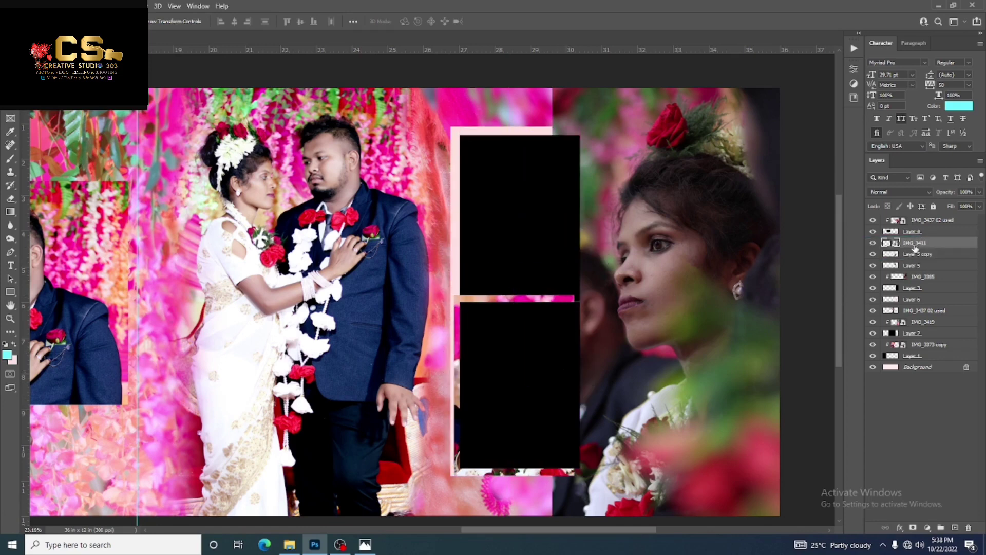
pyautogui.moveTo(919, 255); pyautogui.dragTo(917, 239)
pyautogui.hotkey('ctrl', 'alt', 'g')
pyautogui.moveTo(554, 409); pyautogui.dragTo(560, 409)
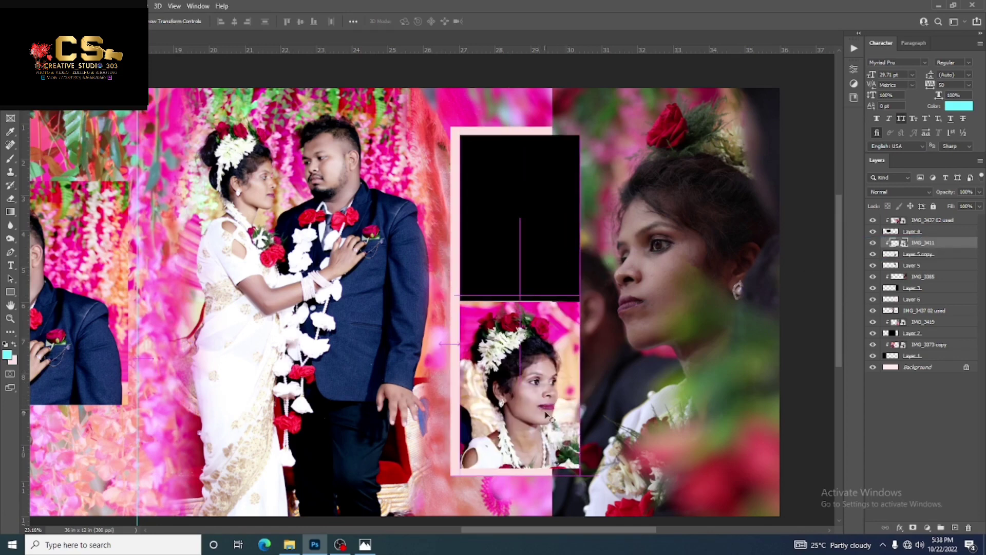
pyautogui.click(272, 490)
# Drag IMG_3424 in, shrink it into the upper box, and nudge both photos to fit.
pyautogui.click(290, 544)
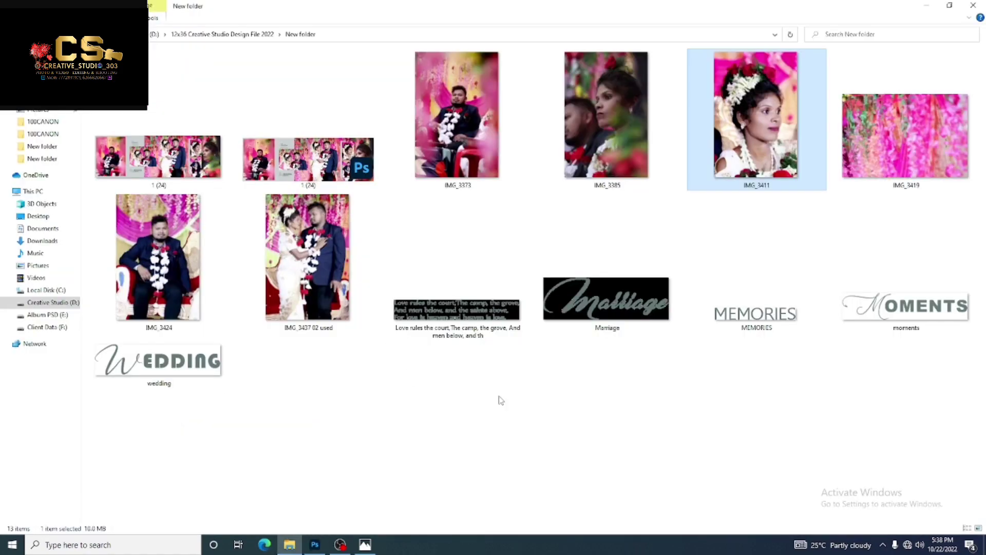
pyautogui.moveTo(159, 316); pyautogui.dragTo(530, 262)
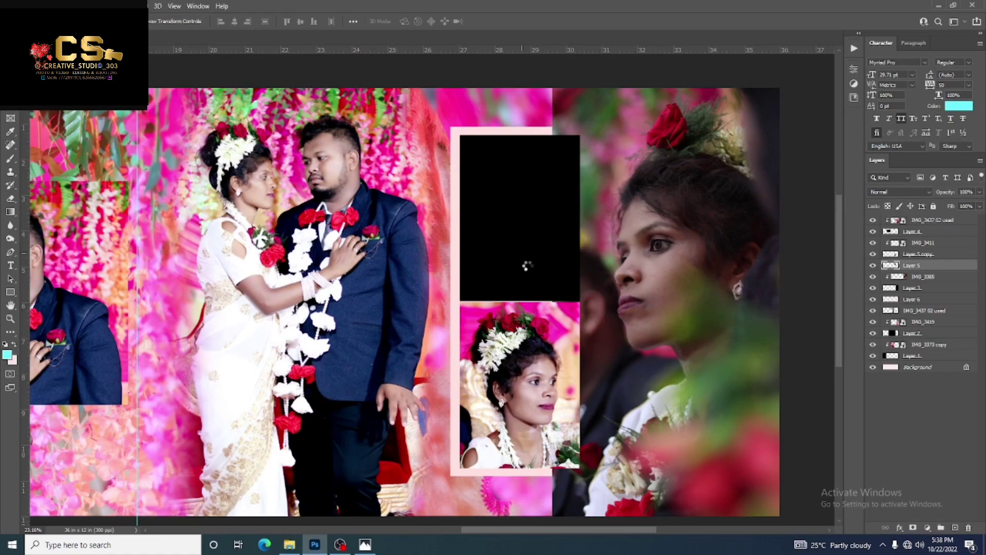
pyautogui.moveTo(548, 302)
pyautogui.mouseDown()
pyautogui.moveTo(454, 302)
pyautogui.moveTo(577, 221)
pyautogui.mouseUp()
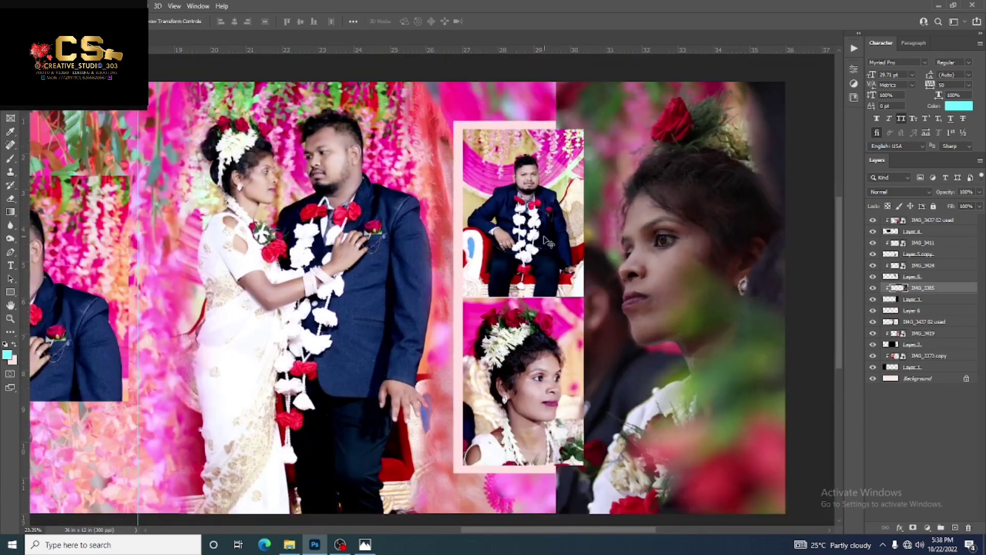
pyautogui.moveTo(524, 216); pyautogui.dragTo(523, 212)
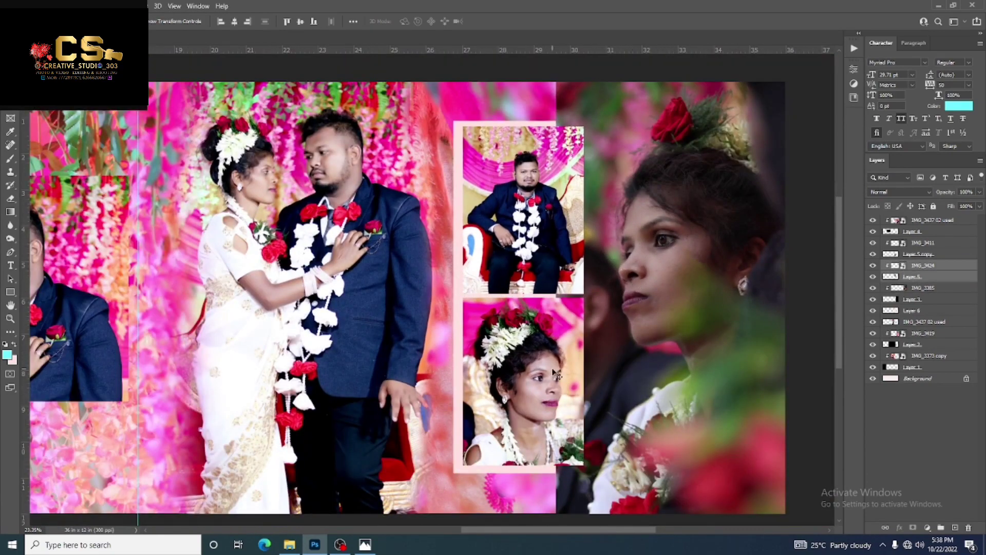
pyautogui.moveTo(537, 363); pyautogui.dragTo(536, 365)
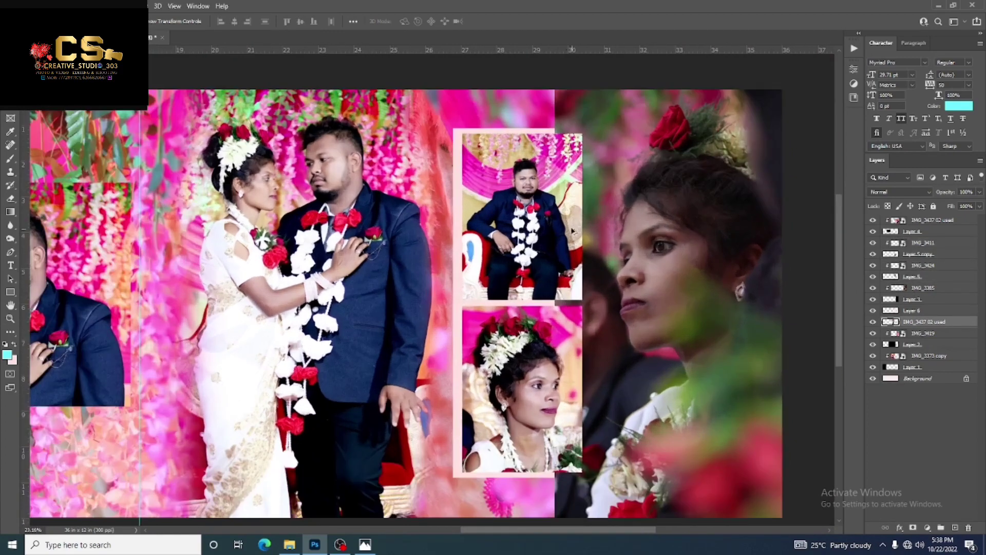
pyautogui.click(923, 265)
# Give the upper photo box a black outside stroke at 50% opacity.
pyautogui.click(919, 277)
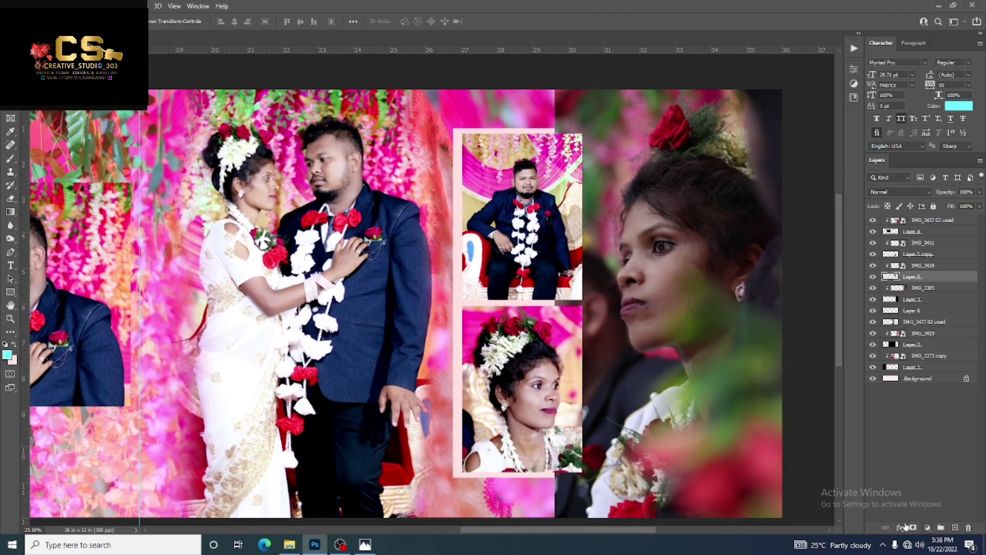
pyautogui.rightClick(892, 418)
pyautogui.click(866, 346)
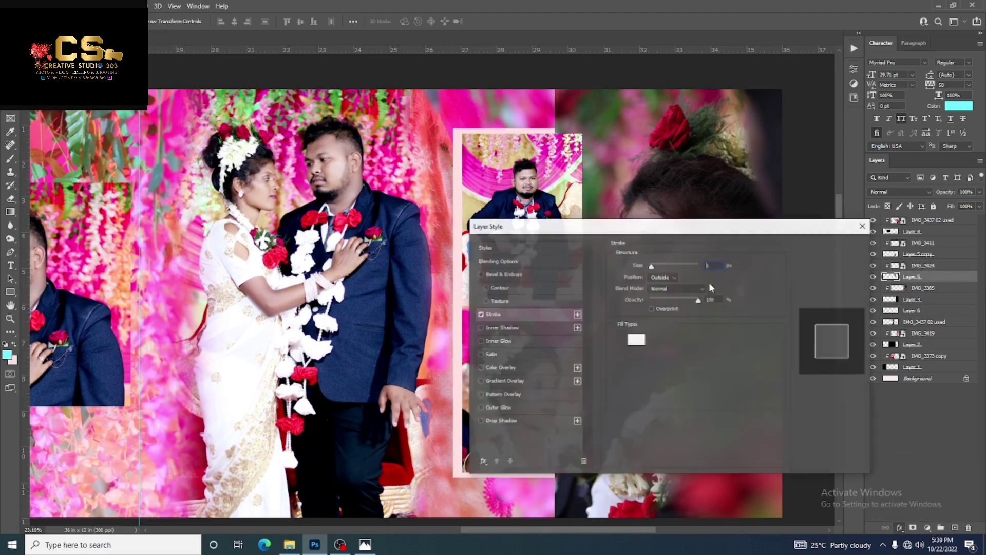
pyautogui.click(637, 340)
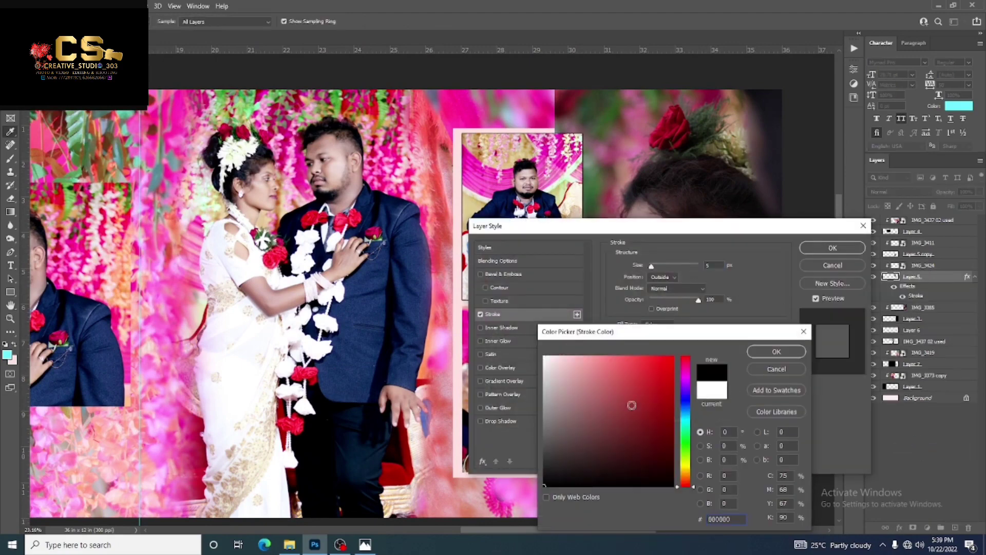
pyautogui.click(772, 352)
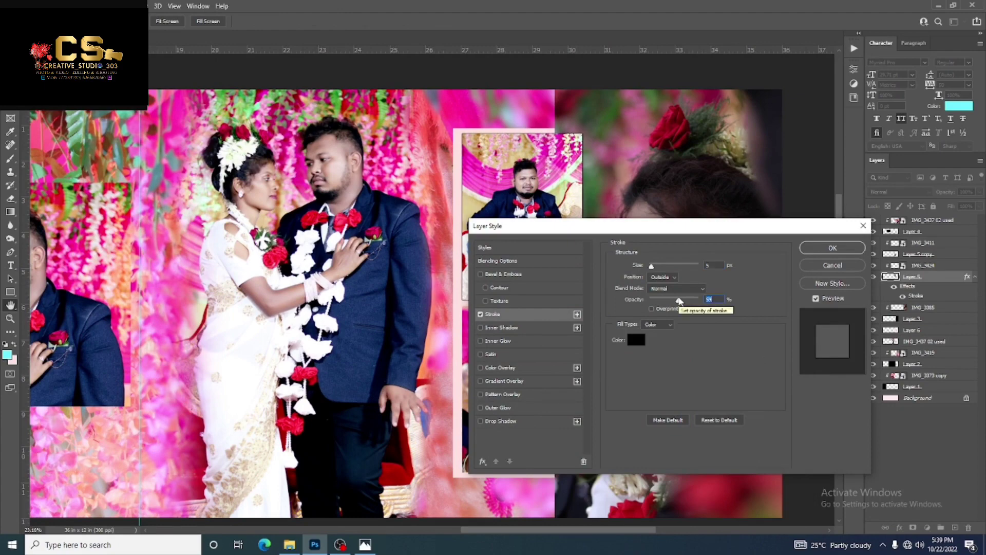
pyautogui.write('50')
pyautogui.click(831, 247)
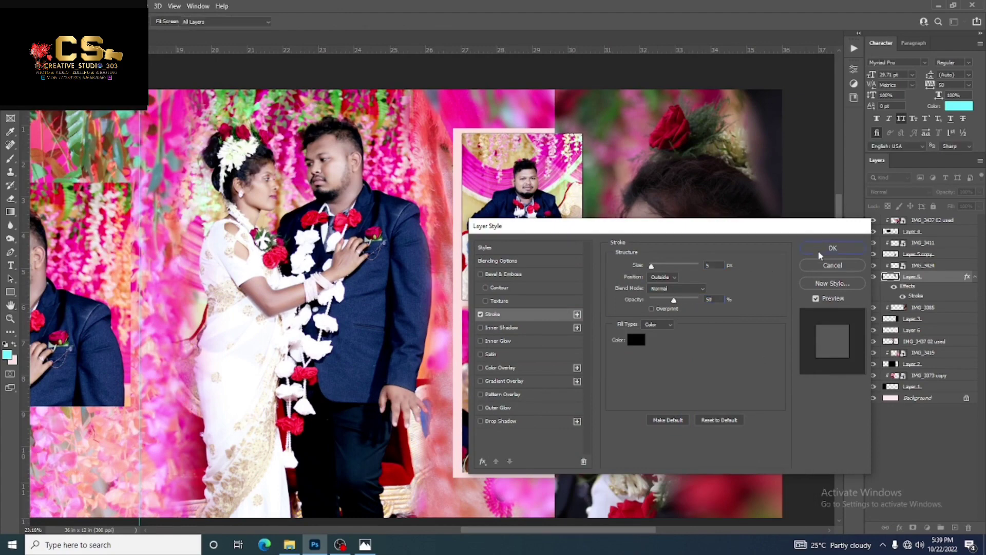
# Copy the stroke layer style and paste it onto the second photo box layer.
pyautogui.rightClick(918, 280)
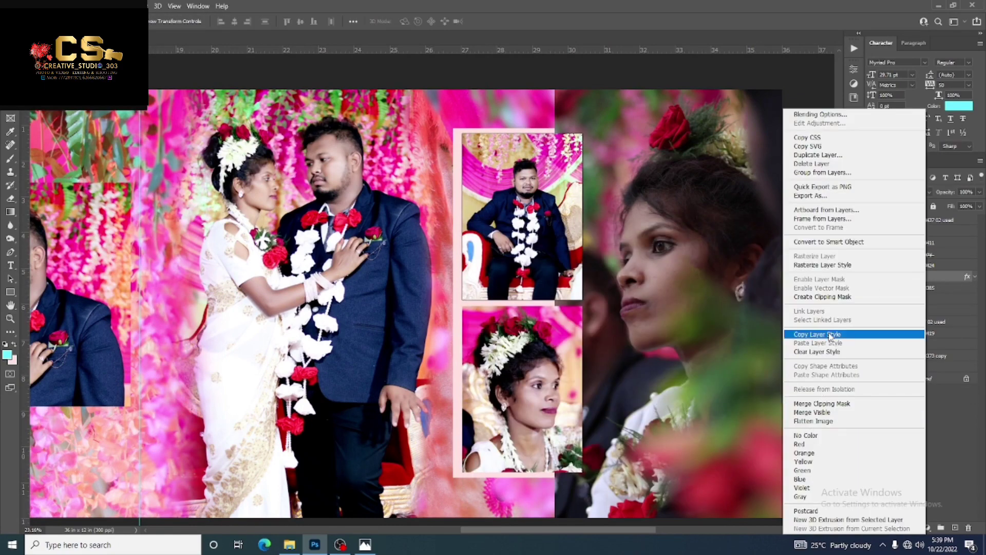
pyautogui.click(814, 353)
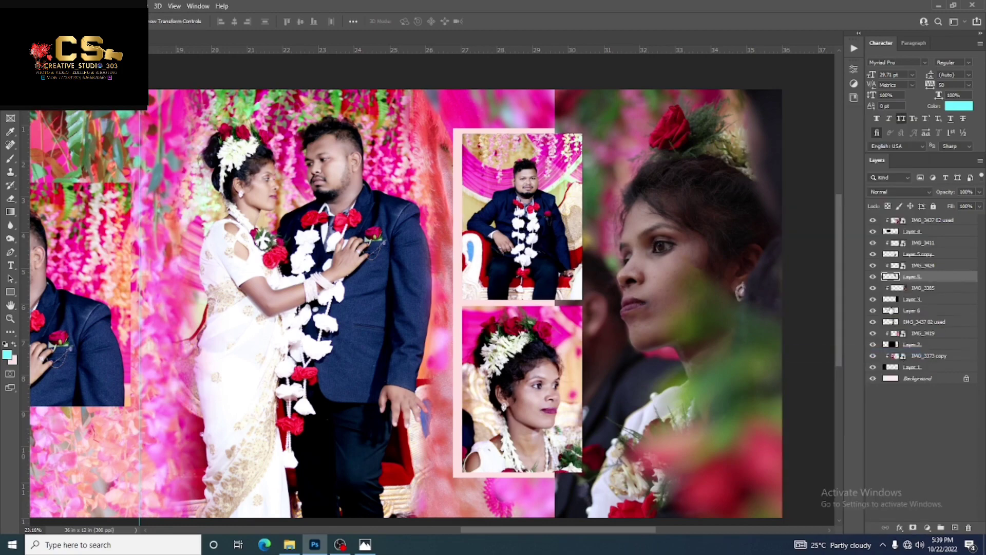
pyautogui.rightClick(917, 281)
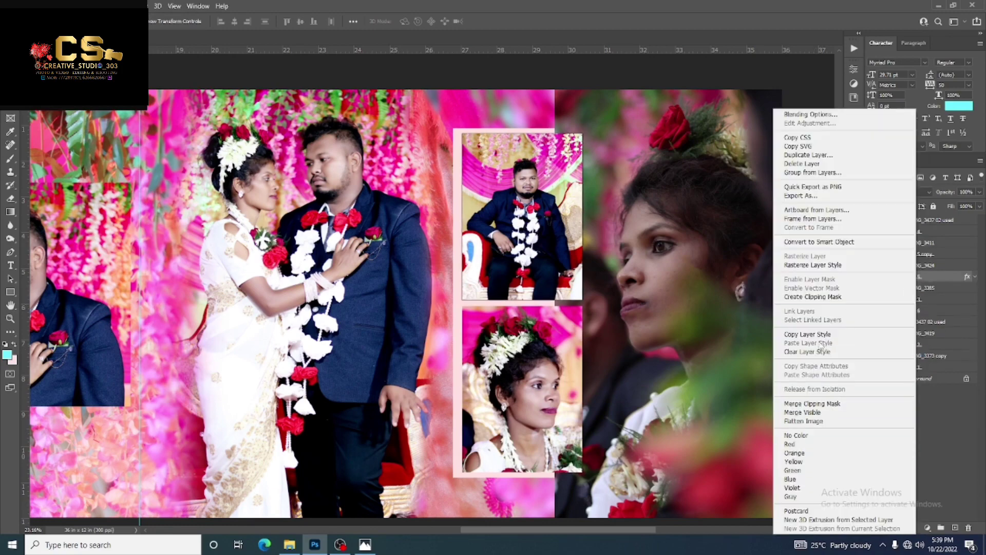
pyautogui.click(816, 334)
pyautogui.rightClick(912, 257)
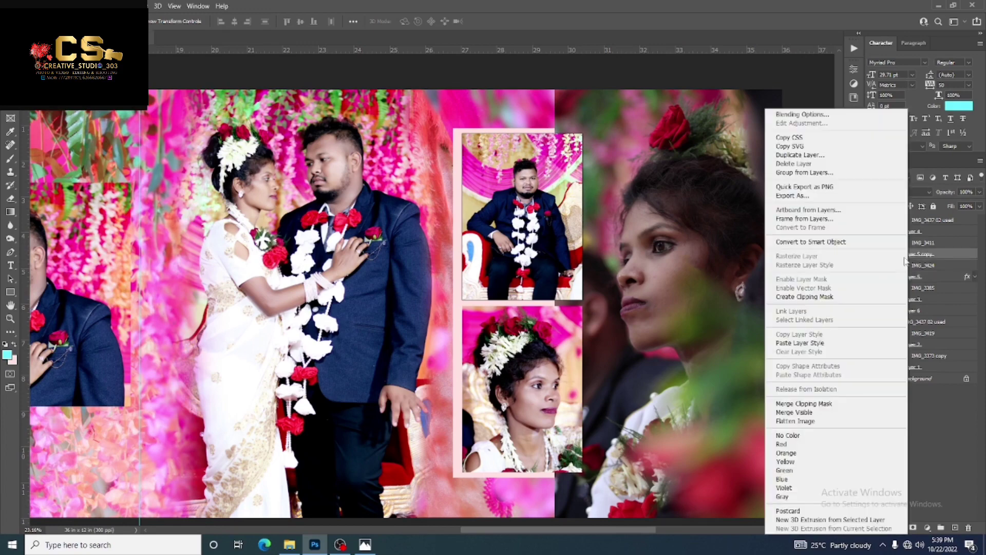
pyautogui.click(814, 341)
# Place the Marriage, MEMORIES and Love rules poem files into the album spread.
pyautogui.hscroll(-10, 691, 347)
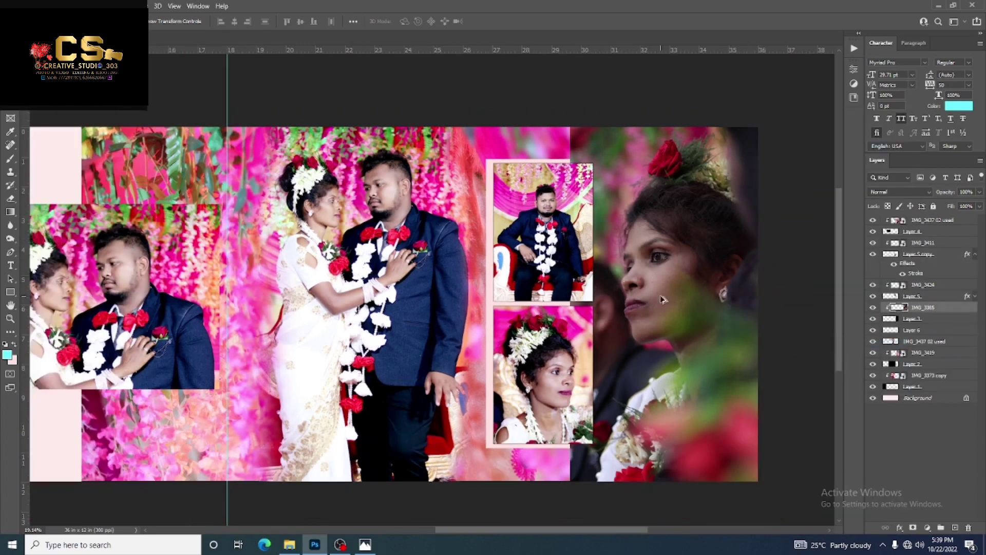
pyautogui.scroll(2, 183, 205)
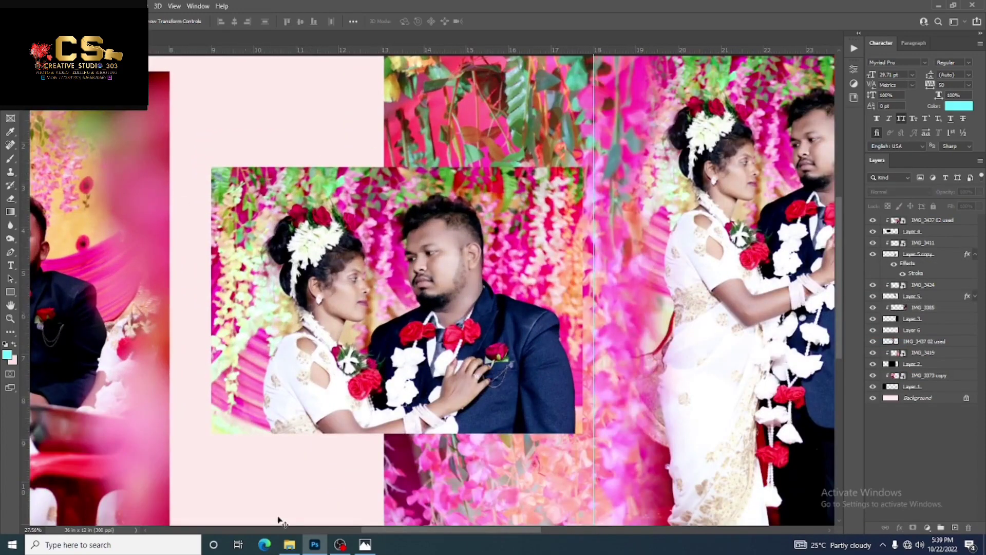
pyautogui.click(289, 544)
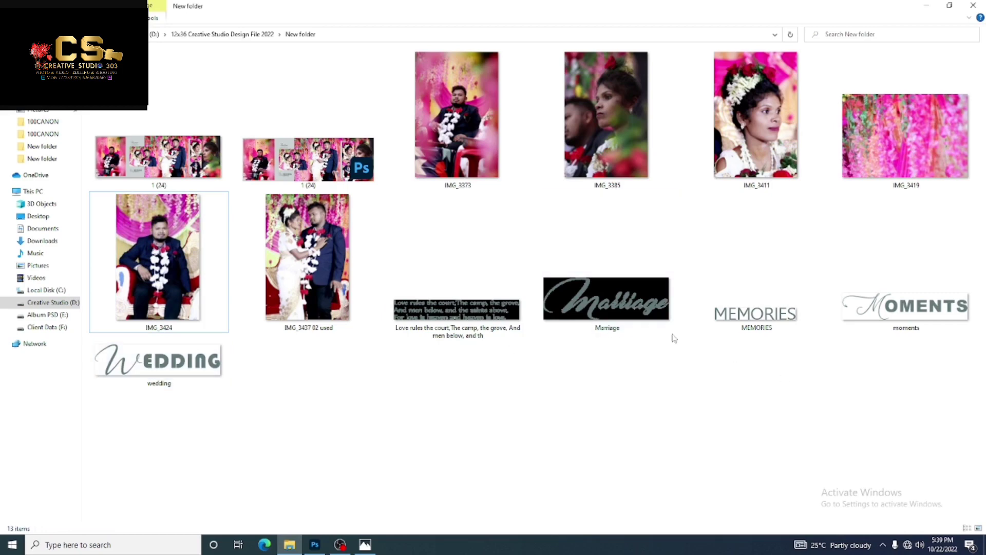
pyautogui.click(514, 318)
pyautogui.keyDown('shift'); pyautogui.click(755, 298); pyautogui.keyUp('shift')
pyautogui.moveTo(626, 308)
pyautogui.mouseDown()
pyautogui.moveTo(332, 524)
pyautogui.moveTo(549, 285)
pyautogui.mouseUp()
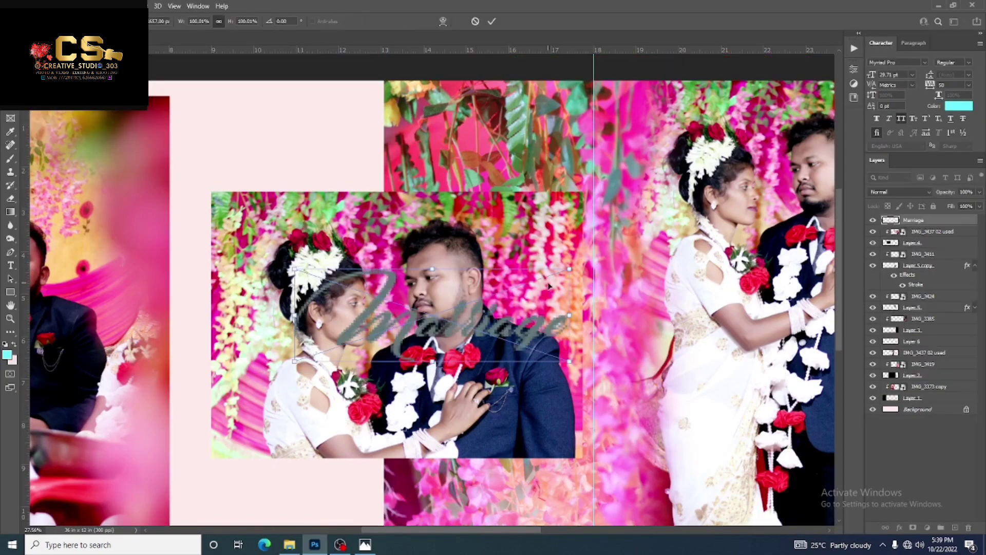
pyautogui.press('Return')
pyautogui.write('MEMORIES')
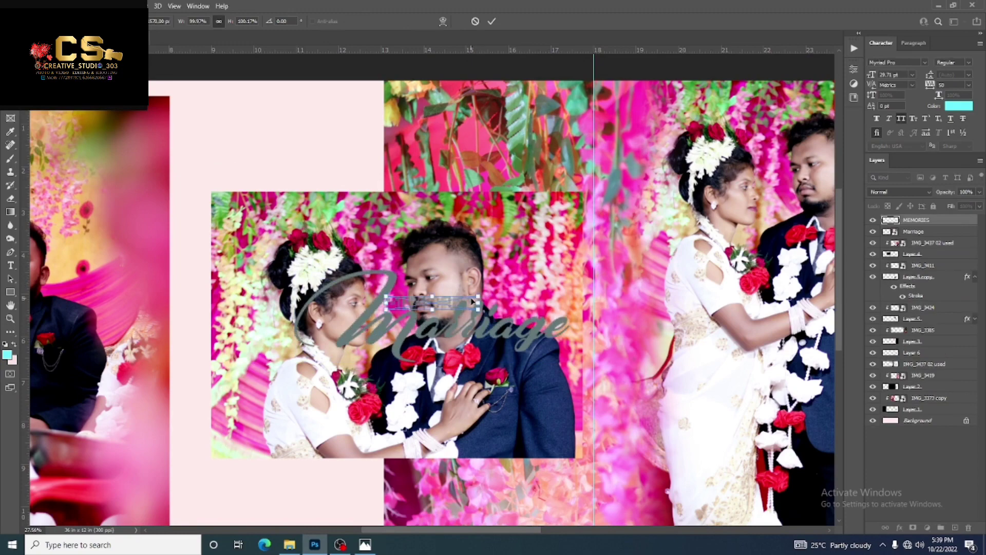
pyautogui.press('Return')
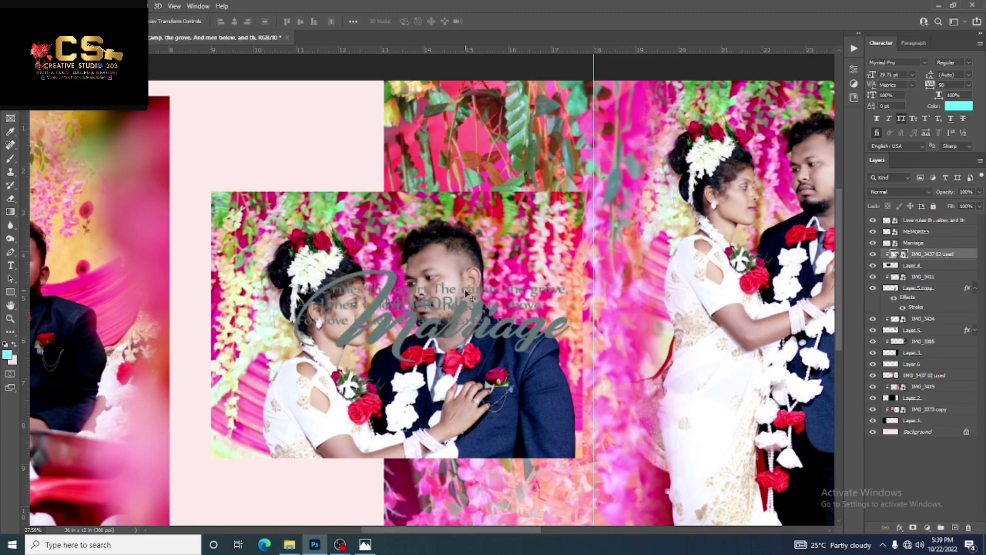
# Move the three text layers together into the upper-left pink area.
pyautogui.click(903, 242)
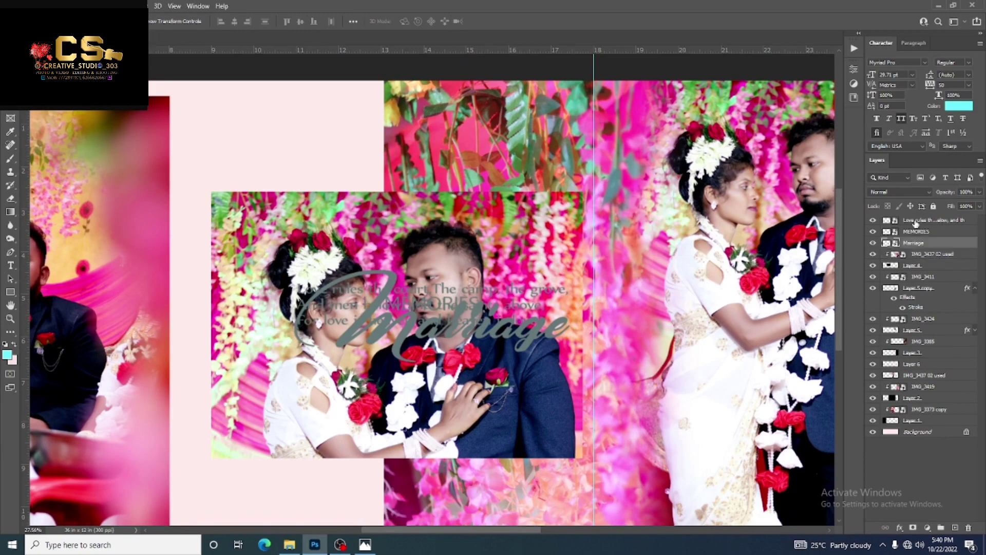
pyautogui.keyDown('shift'); pyautogui.click(913, 222); pyautogui.keyUp('shift')
pyautogui.hotkey('ctrl', 't')
pyautogui.moveTo(439, 325); pyautogui.dragTo(323, 172)
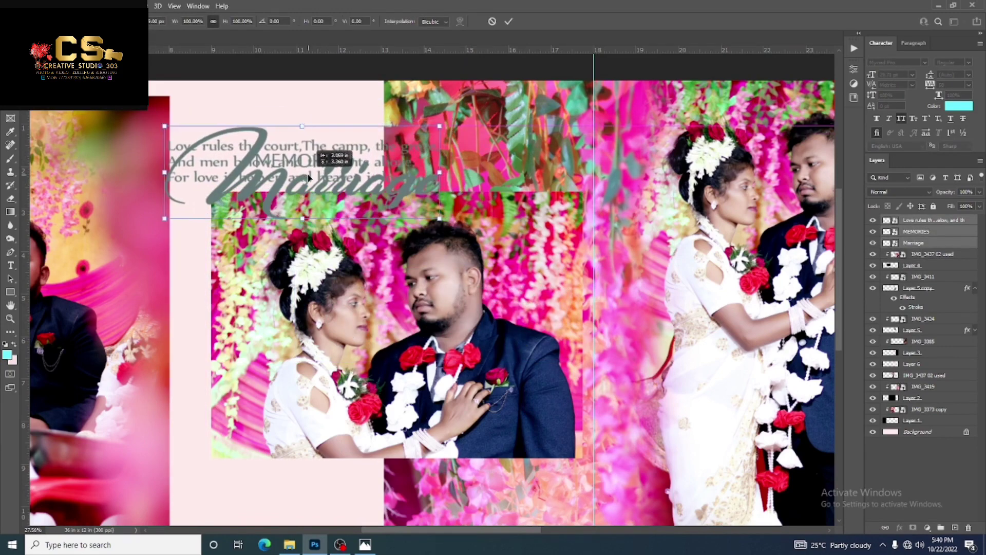
pyautogui.press('Escape')
pyautogui.moveTo(364, 291); pyautogui.dragTo(275, 146)
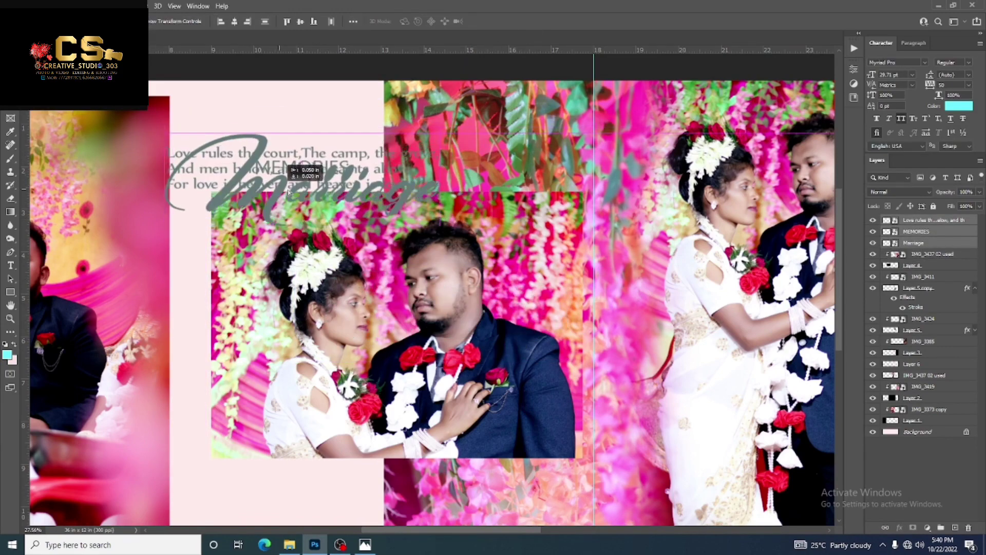
# Shrink the Marriage title to about 47% and shift it into position.
pyautogui.hotkey('ctrl', 't')
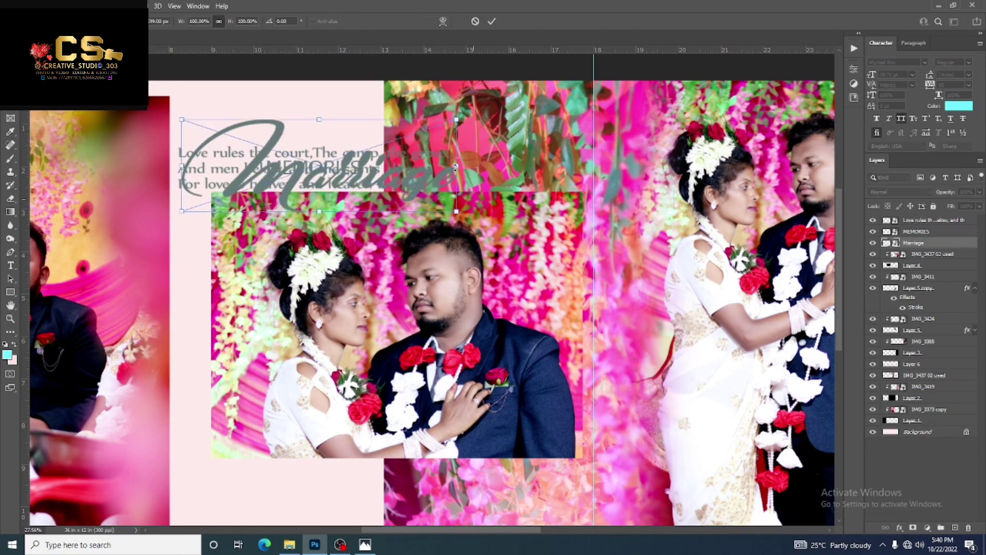
pyautogui.moveTo(445, 177)
pyautogui.mouseDown()
pyautogui.moveTo(381, 164)
pyautogui.moveTo(290, 108)
pyautogui.mouseUp()
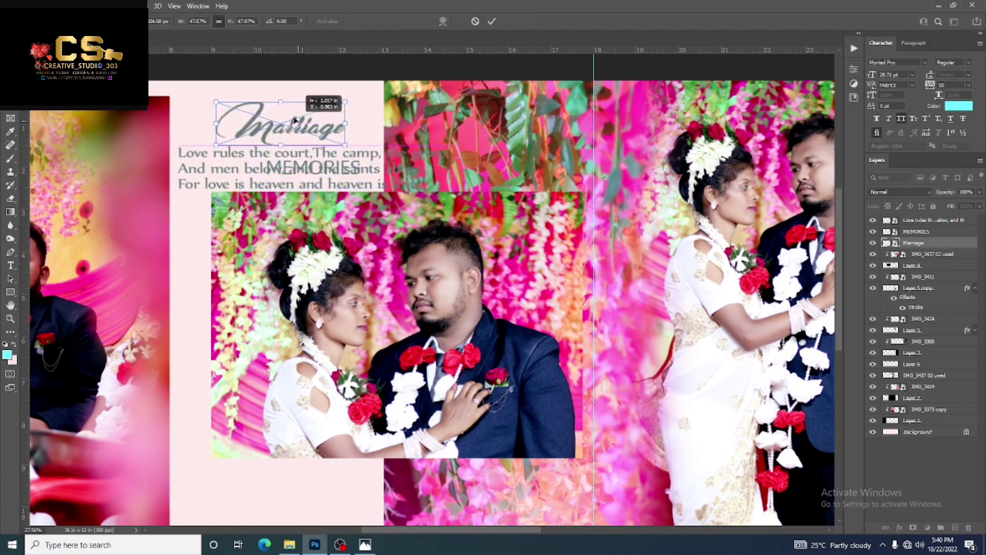
pyautogui.click(491, 21)
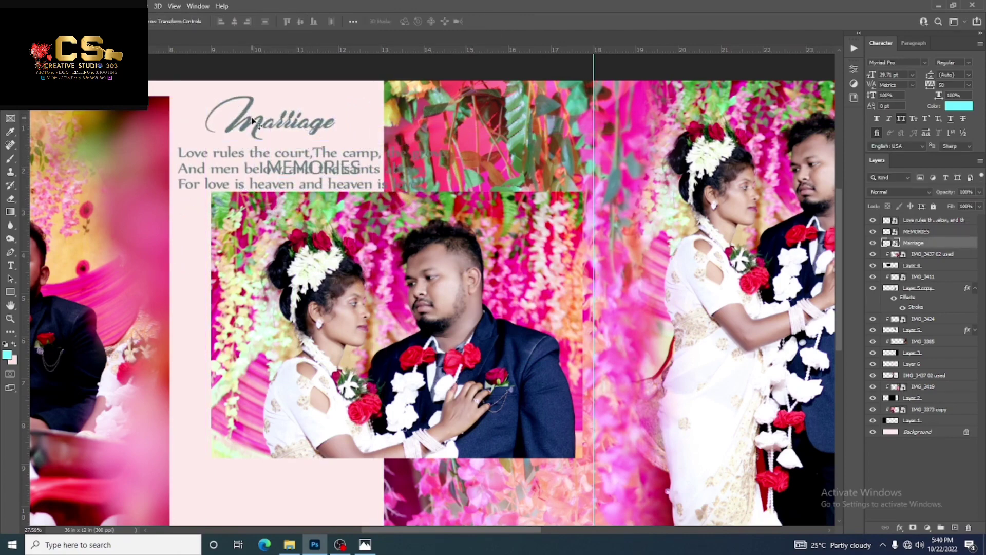
pyautogui.moveTo(261, 129)
pyautogui.mouseDown()
pyautogui.moveTo(244, 131)
pyautogui.moveTo(264, 167)
pyautogui.mouseUp()
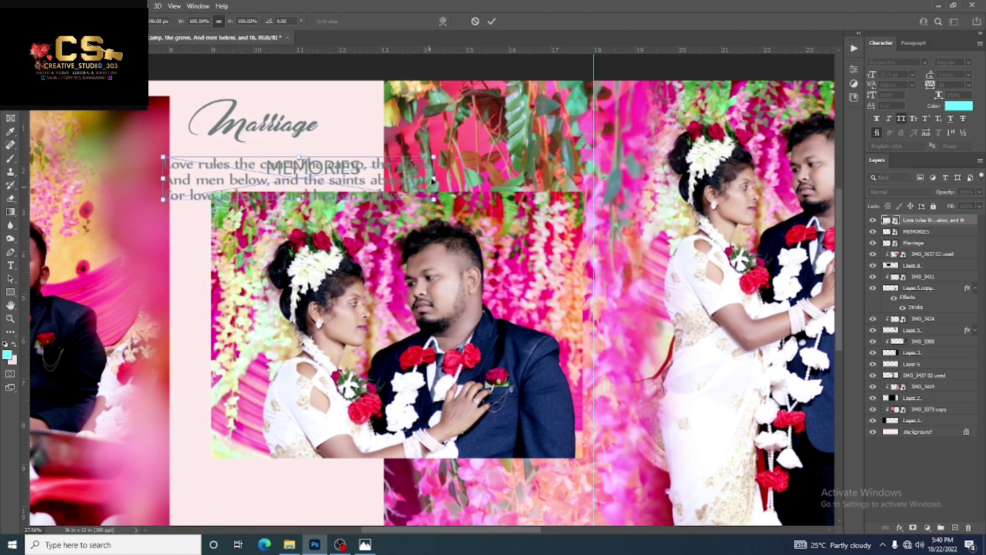
# Shrink the poem to about 63% and stack it beneath MEMORIES under the Marriage title.
pyautogui.hotkey('ctrl', 't')
pyautogui.moveTo(437, 180)
pyautogui.mouseDown()
pyautogui.moveTo(322, 172)
pyautogui.moveTo(310, 149)
pyautogui.moveTo(333, 145)
pyautogui.mouseUp()
pyautogui.click(491, 21)
pyautogui.hotkey('ctrl', 't')
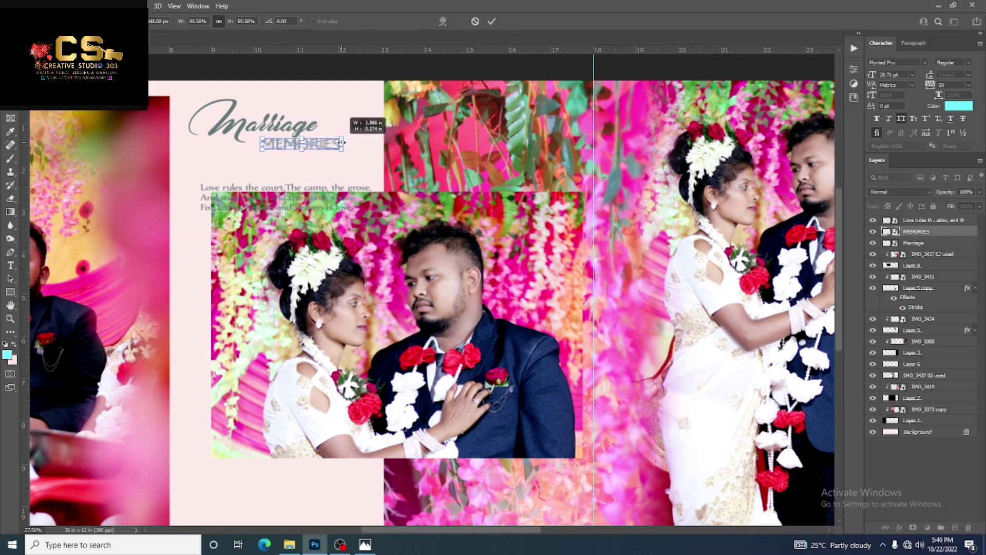
pyautogui.click(492, 21)
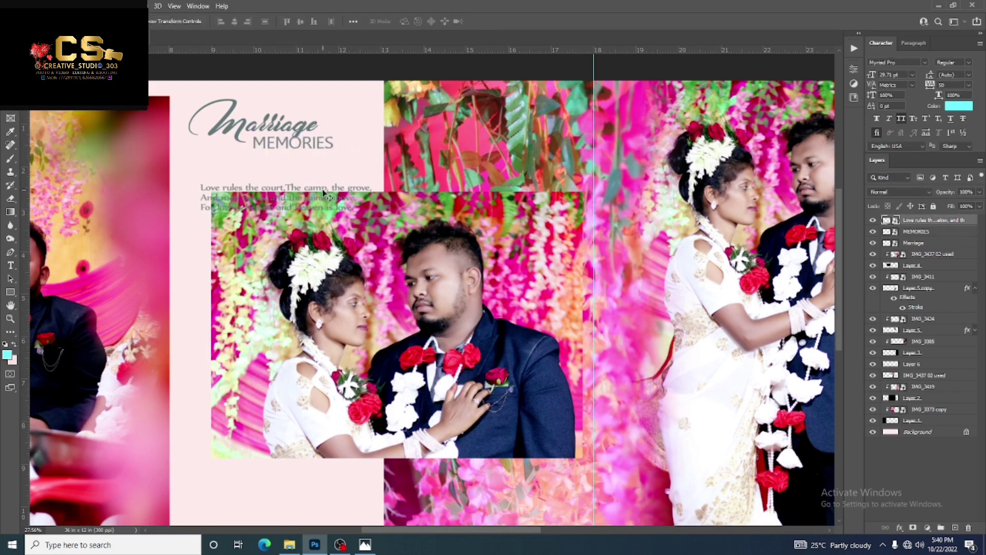
pyautogui.moveTo(331, 197); pyautogui.dragTo(336, 170)
pyautogui.hscroll(-1, 358, 176)
pyautogui.scroll(-3, 349, 426)
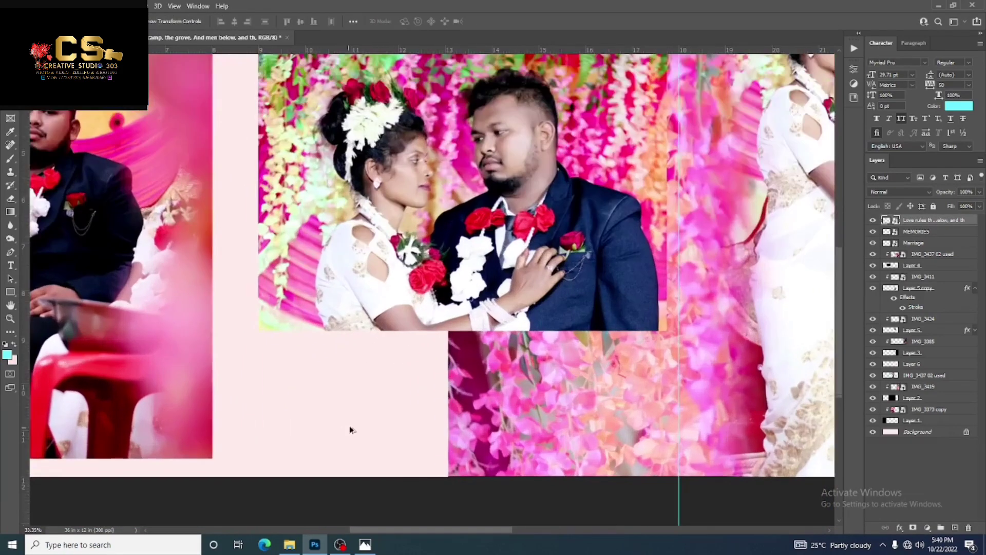
pyautogui.scroll(1, 402, 334)
# Bring in the wedding and moments files, shrinking WEDDING to about 47% below the photo.
pyautogui.click(290, 543)
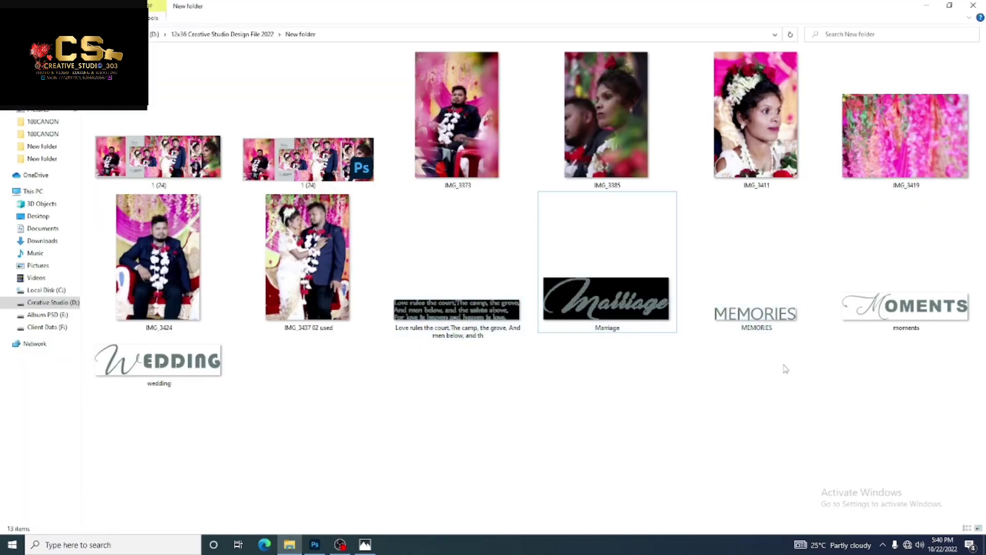
pyautogui.click(873, 308)
pyautogui.keyDown('ctrl'); pyautogui.click(218, 362); pyautogui.keyUp('ctrl')
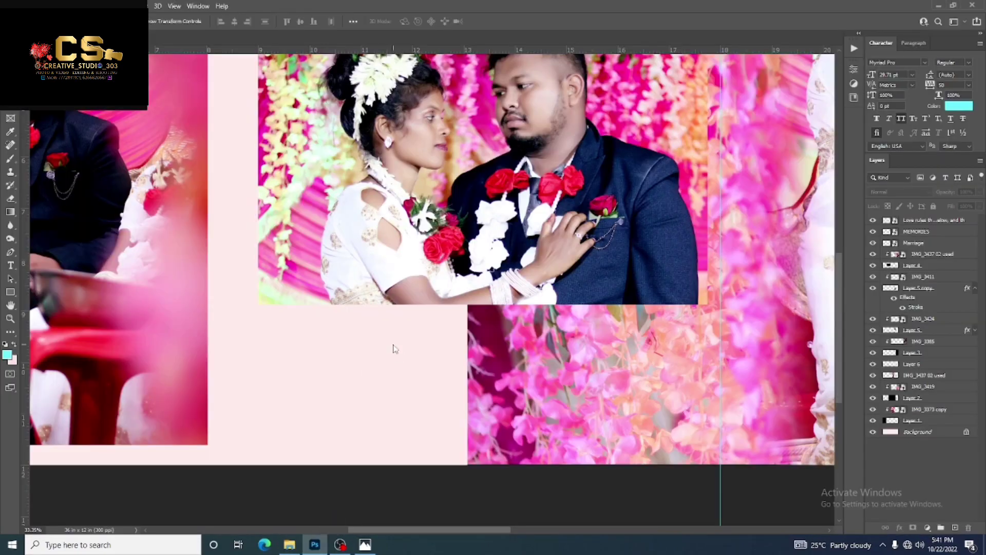
pyautogui.moveTo(218, 362); pyautogui.dragTo(395, 348)
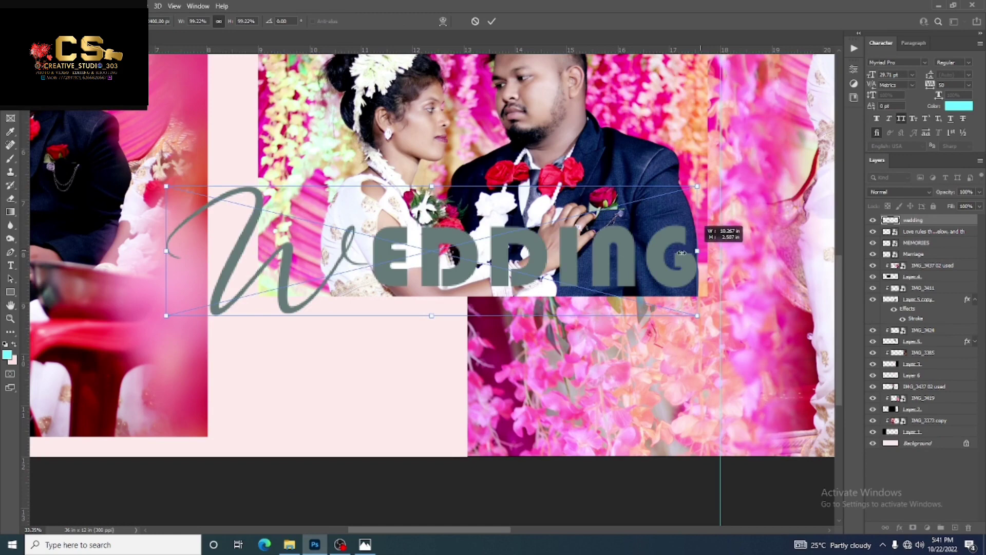
pyautogui.moveTo(700, 242); pyautogui.dragTo(560, 257)
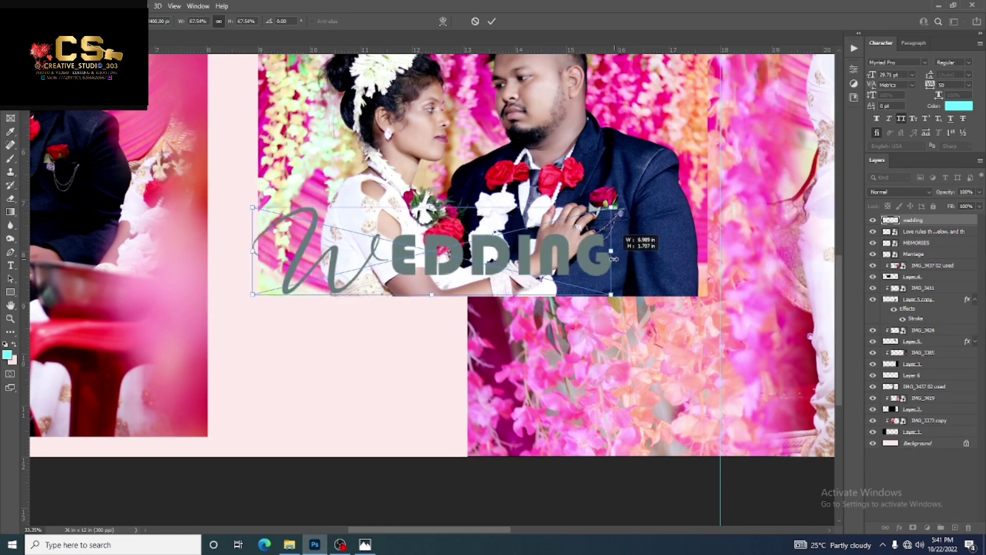
pyautogui.moveTo(495, 252)
pyautogui.mouseDown()
pyautogui.moveTo(392, 350)
pyautogui.moveTo(443, 349)
pyautogui.mouseUp()
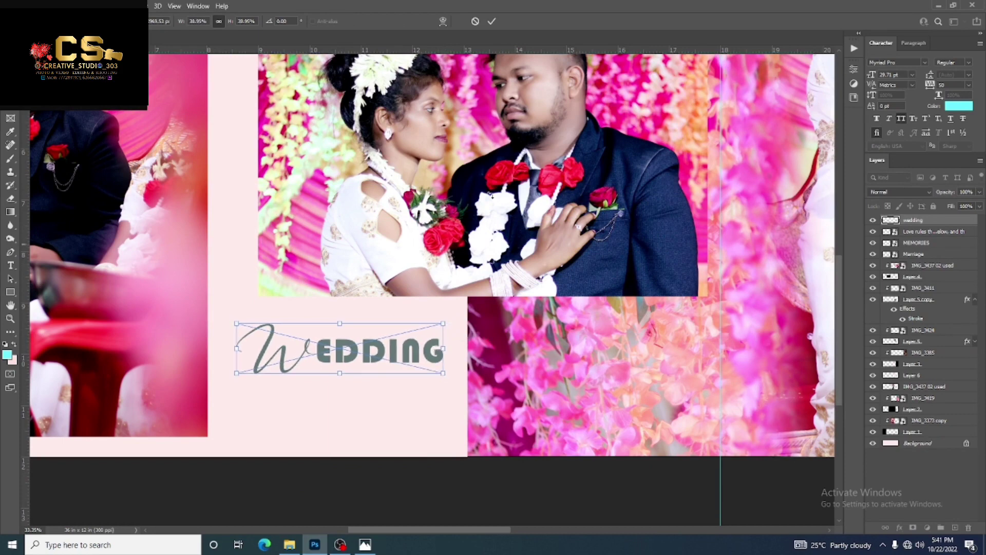
pyautogui.click(492, 21)
# Scale the MOMENTS title and place it directly under WEDDING.
pyautogui.moveTo(598, 254); pyautogui.dragTo(490, 254)
pyautogui.moveTo(459, 319)
pyautogui.mouseDown()
pyautogui.moveTo(411, 386)
pyautogui.moveTo(436, 388)
pyautogui.moveTo(424, 385)
pyautogui.mouseUp()
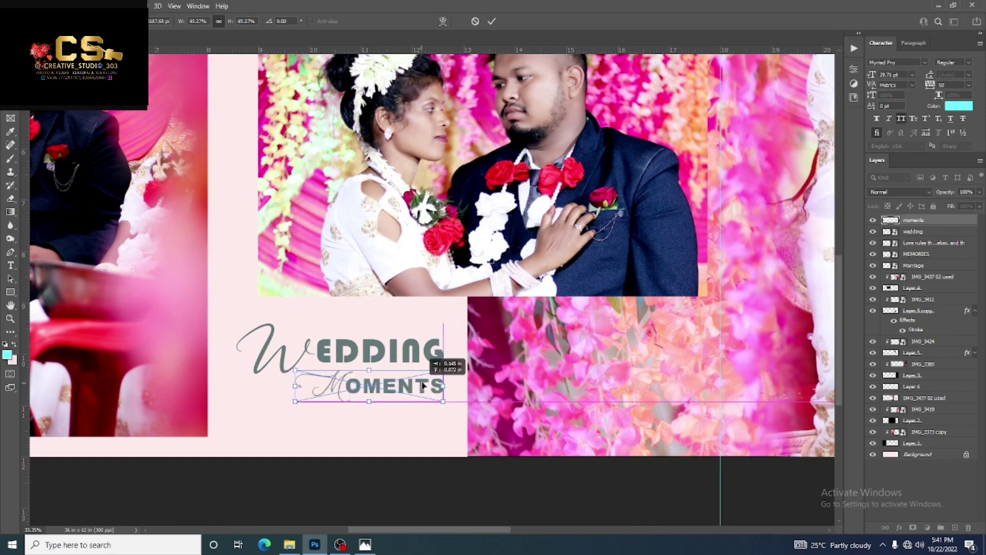
pyautogui.click(492, 21)
pyautogui.hotkey('ctrl', '0')
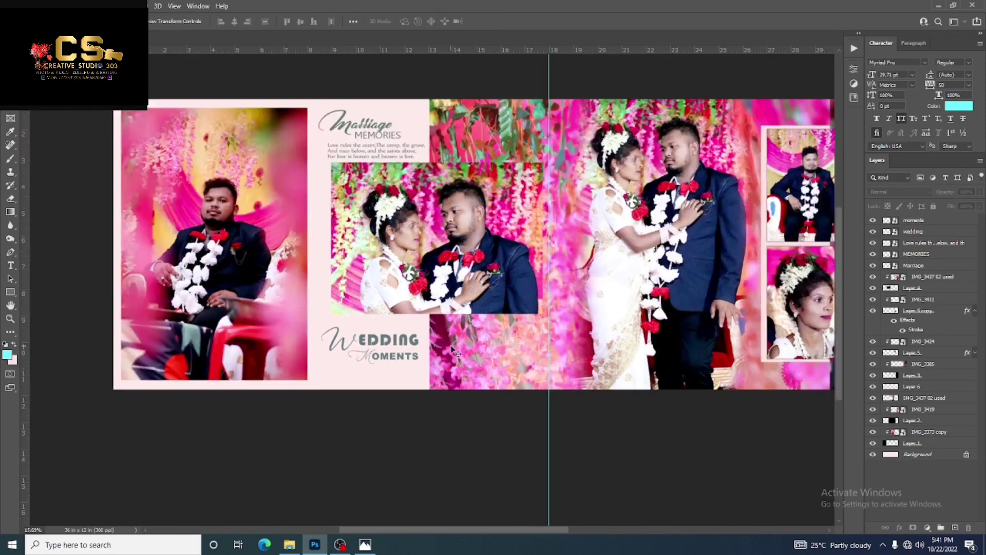